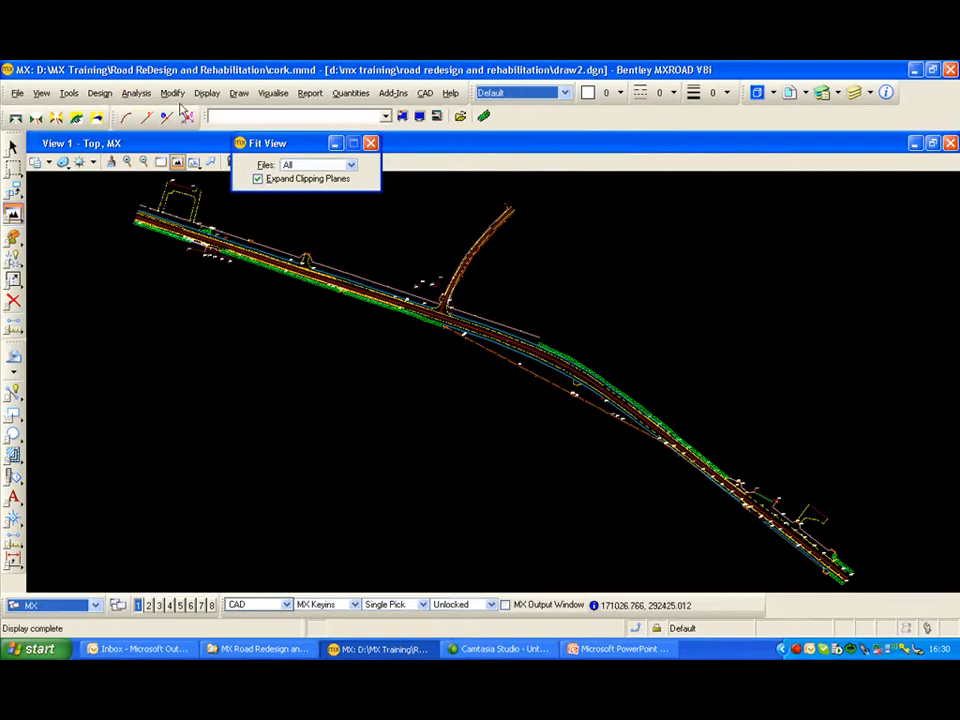
Start a surface analysis of the ROAD SURVEY model without masking and proceed to the choice of analysis types.
left_click(135, 93)
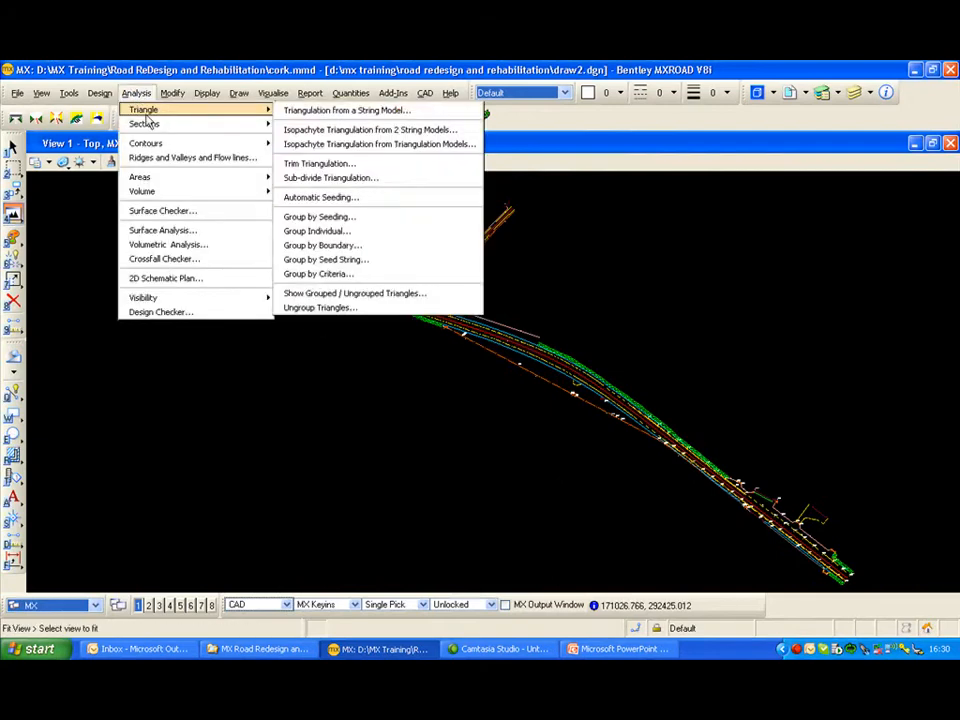
left_click(168, 231)
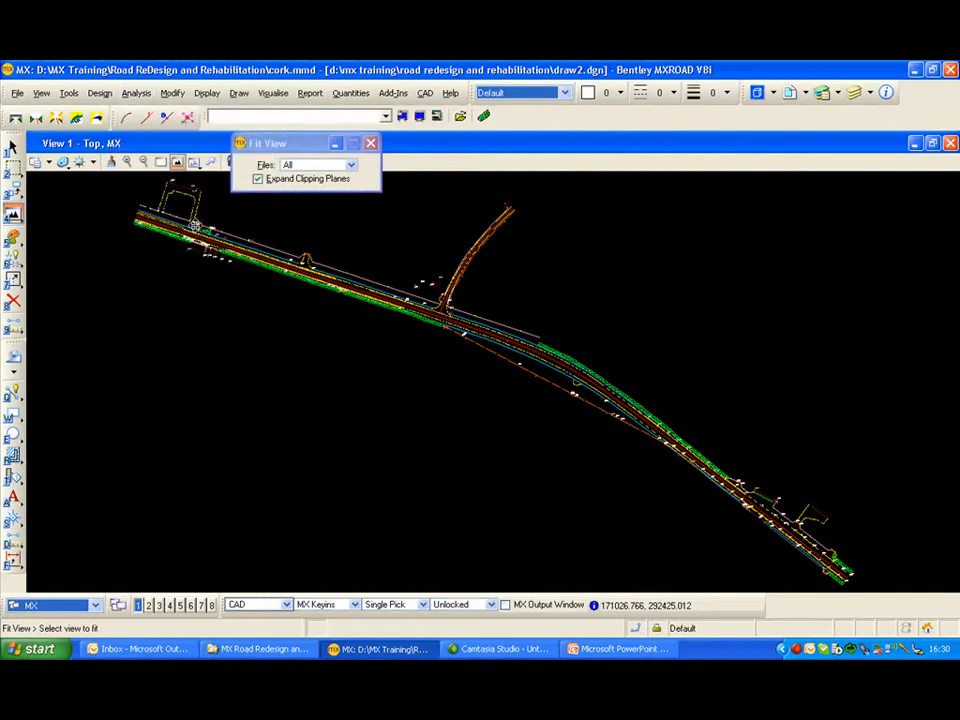
left_click_drag(700, 398, 629, 247)
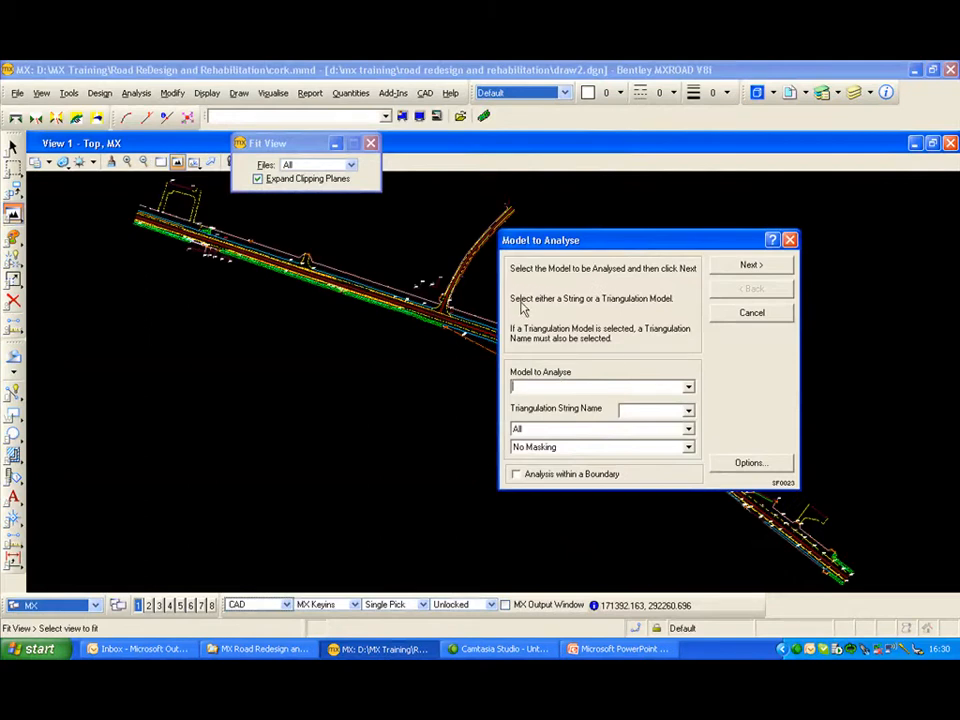
left_click(688, 388)
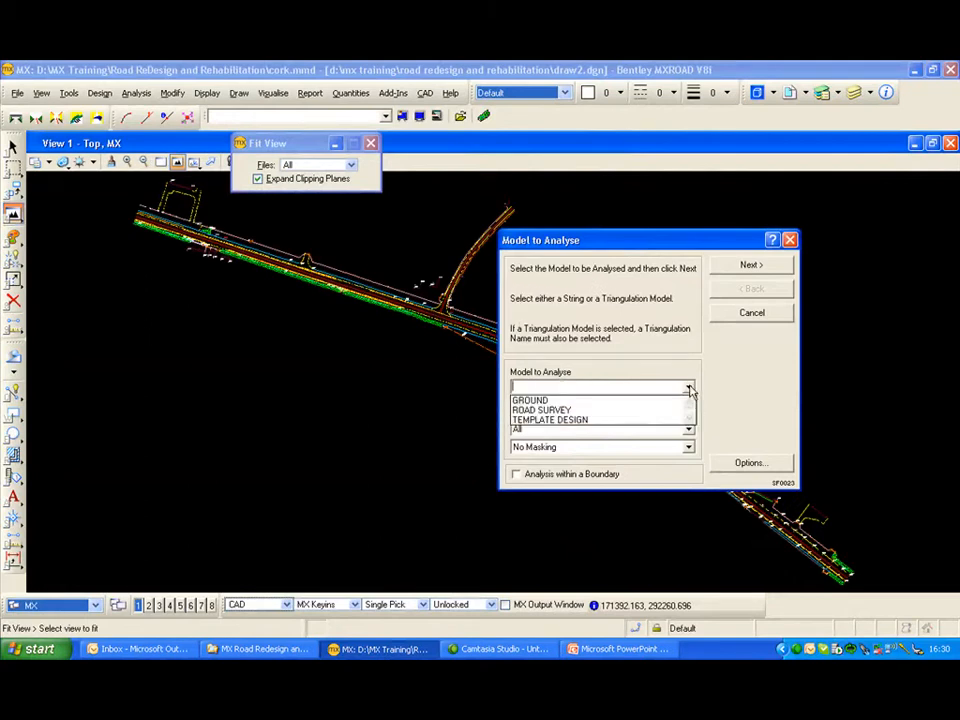
left_click(556, 411)
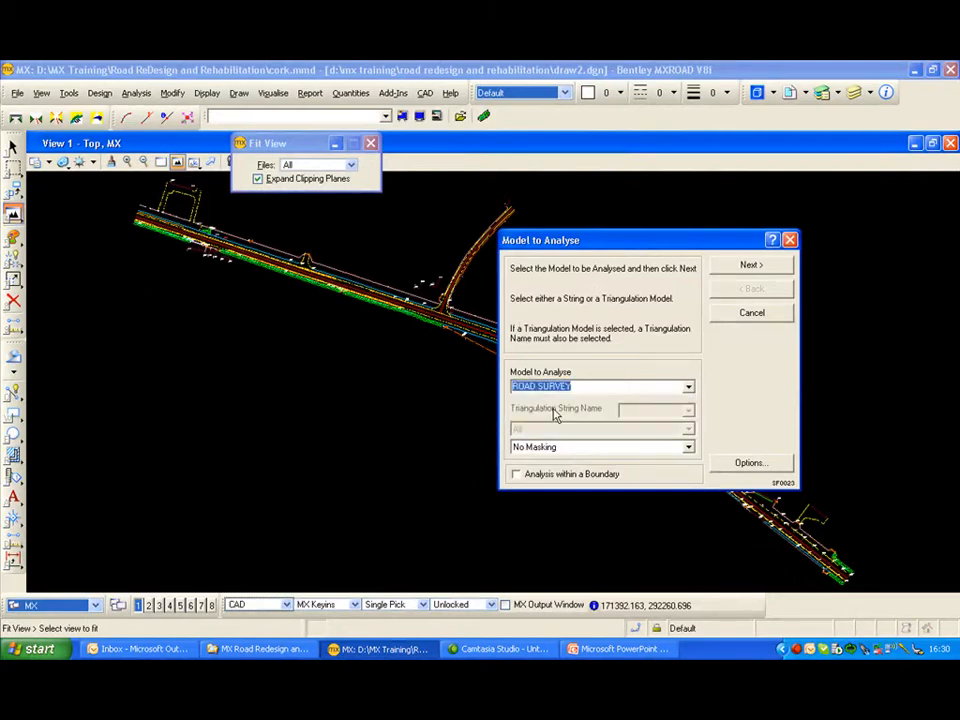
left_click(751, 266)
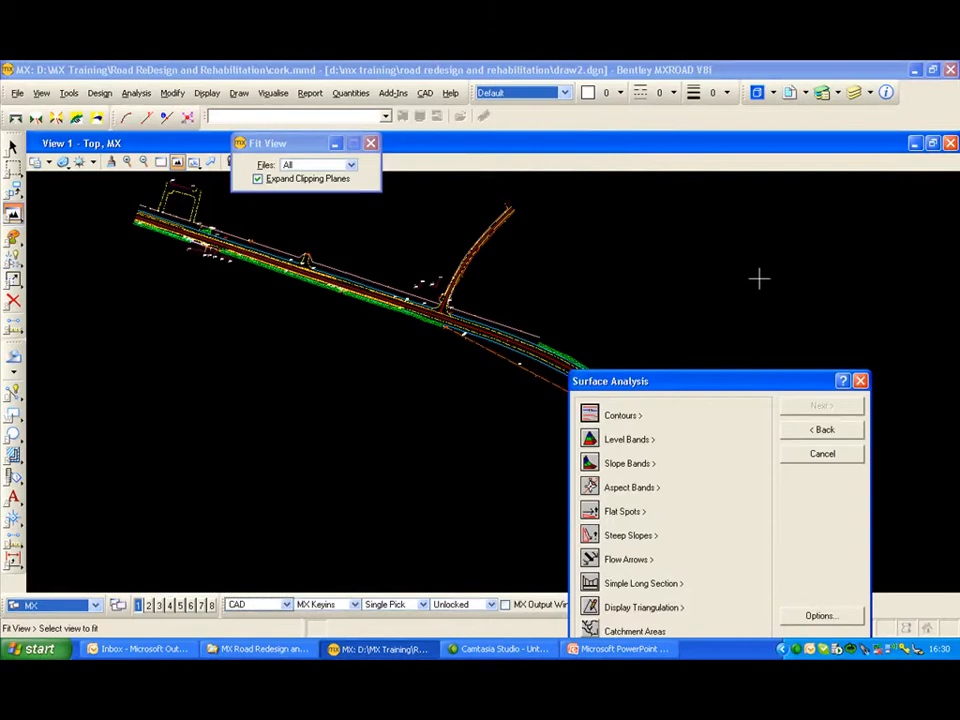
mouse_move(735, 381)
left_mouse_down()
mouse_move(724, 287)
mouse_move(731, 233)
mouse_move(759, 191)
left_mouse_up()
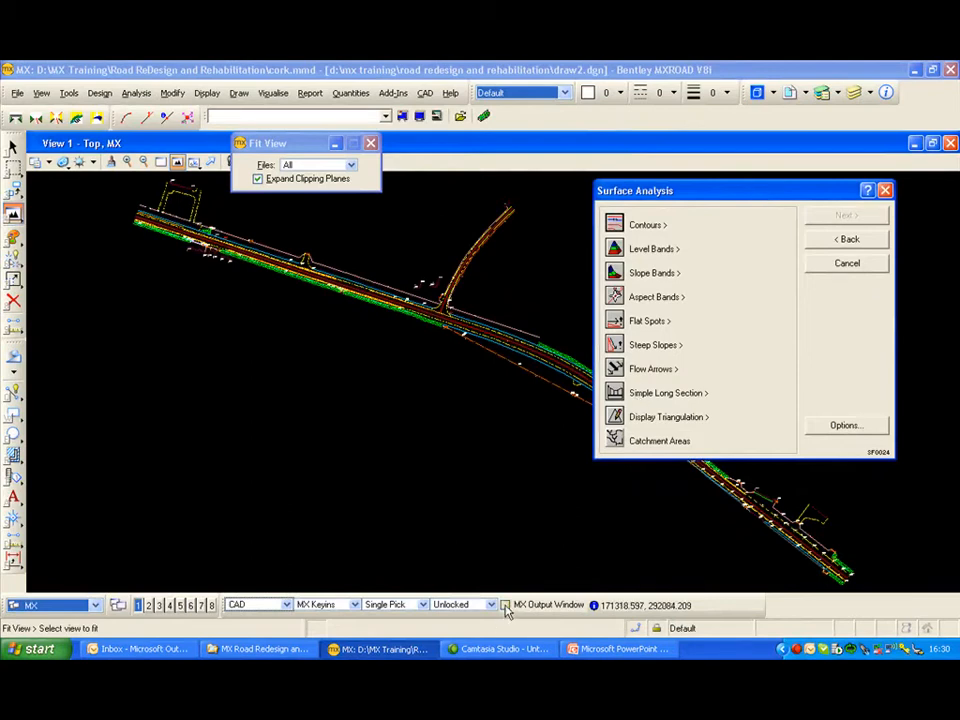
Check the triangulation output for the intersection of strings REC1 and RCL1 and examine the side-road junction in the drawing.
left_click(505, 605)
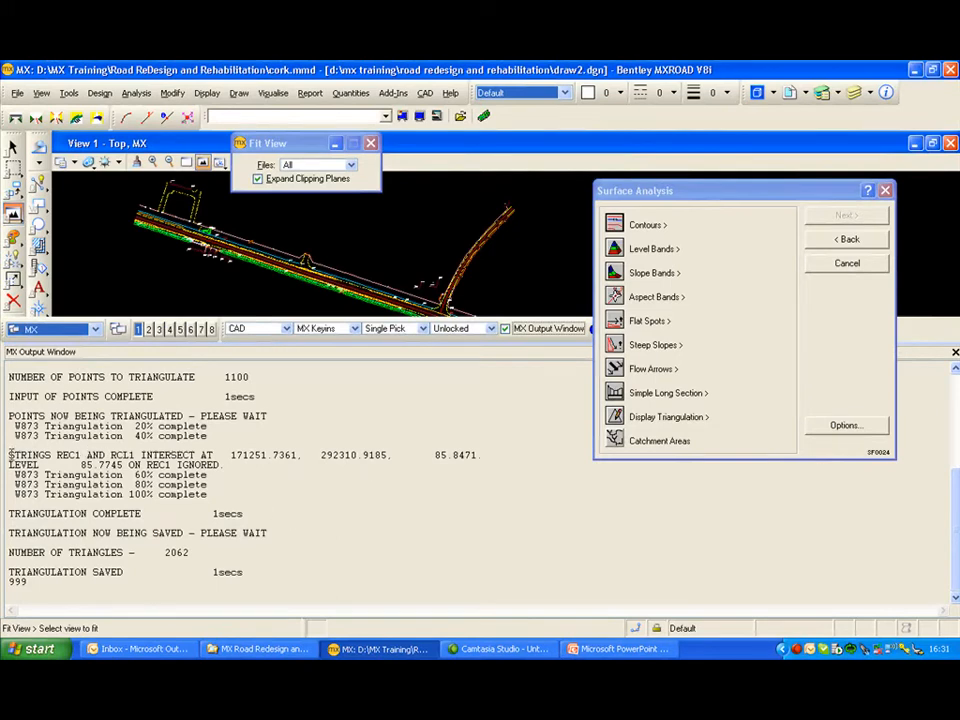
left_click_drag(9, 458, 483, 455)
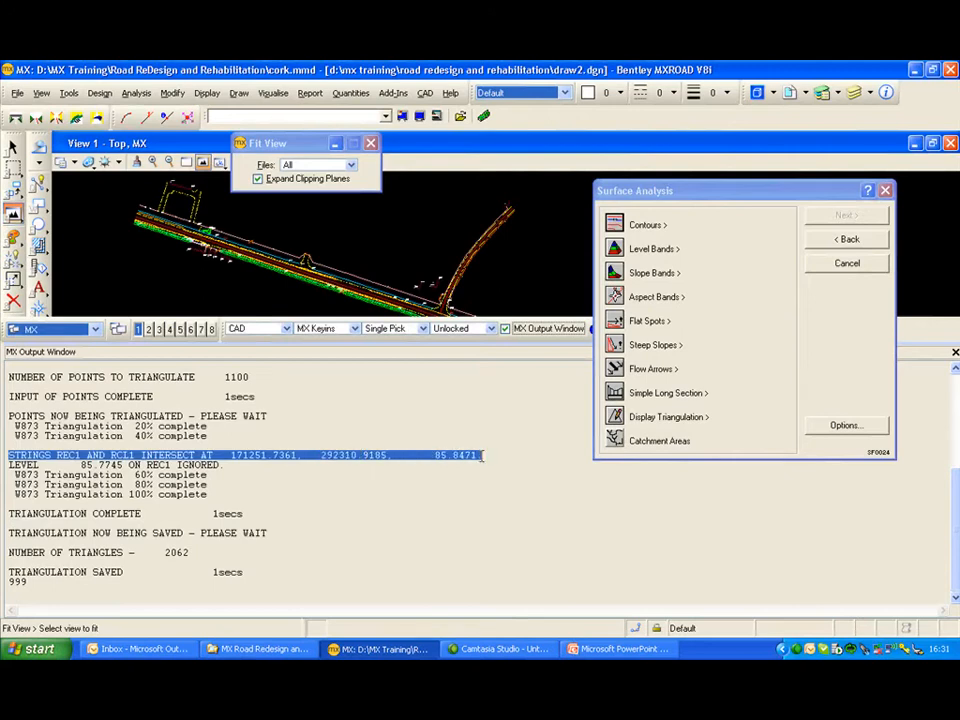
middle_click_drag(325, 228, 273, 184)
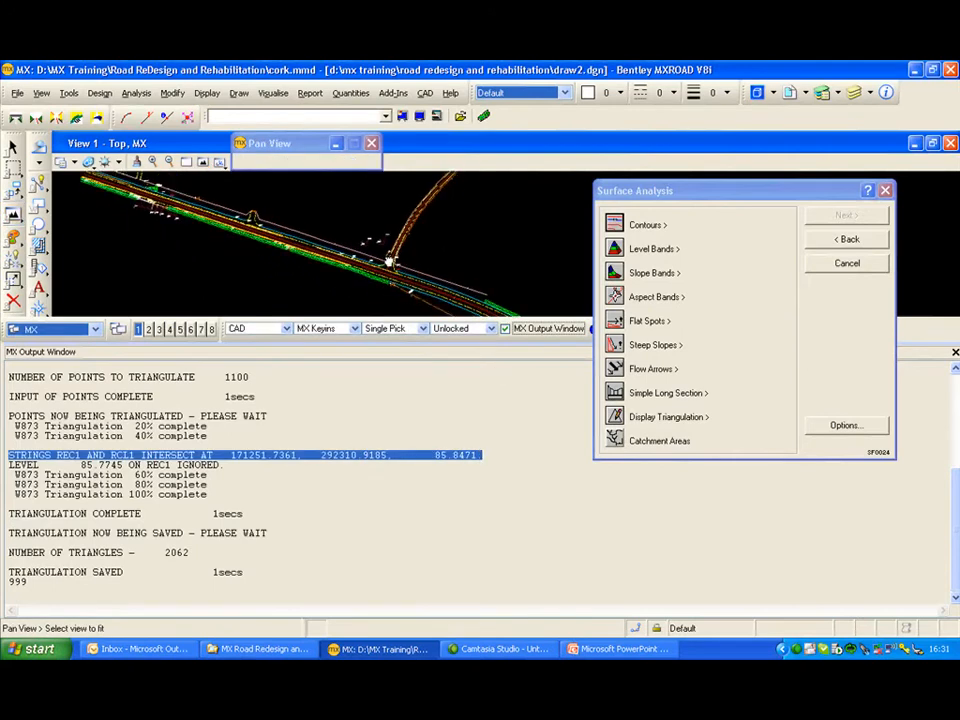
scroll(388, 276, "up", 5)
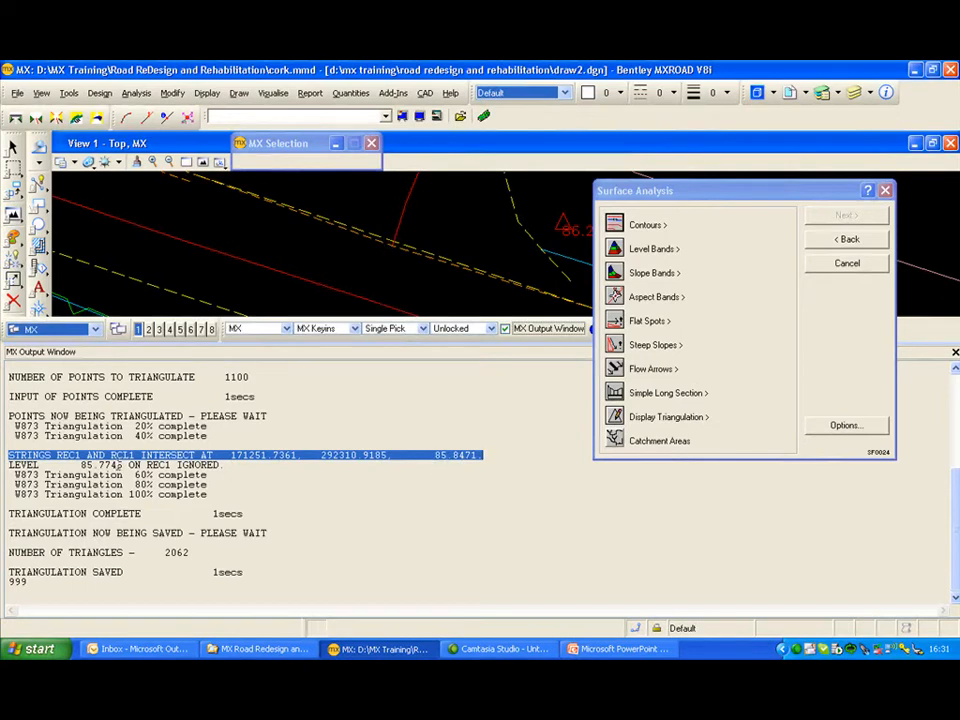
left_click(505, 329)
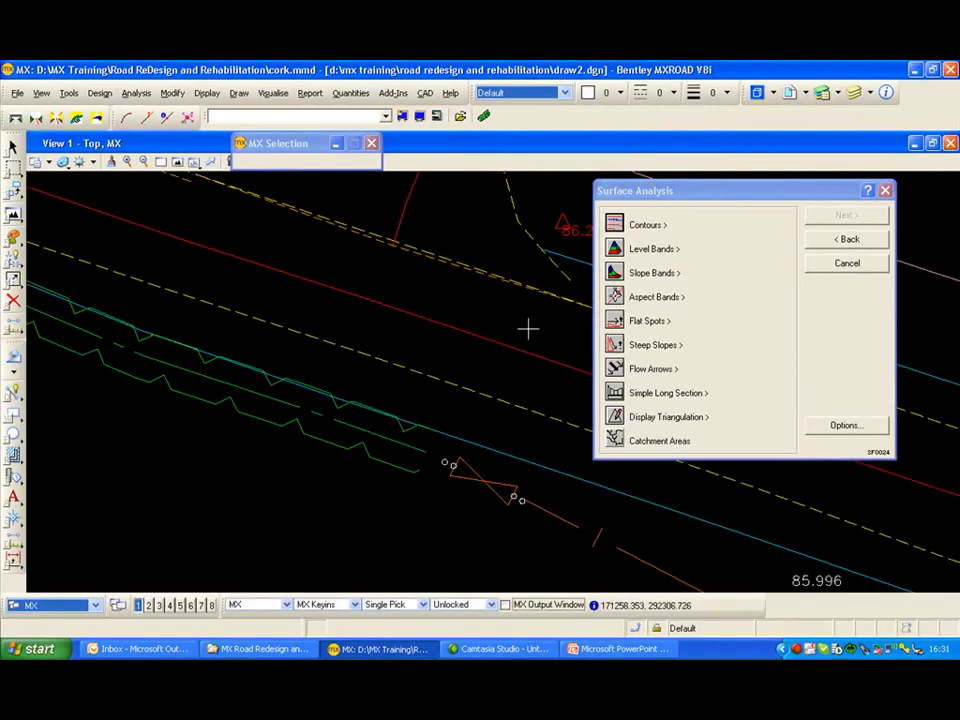
middle_click_drag(429, 304, 446, 364)
scroll(446, 364, "down", 3)
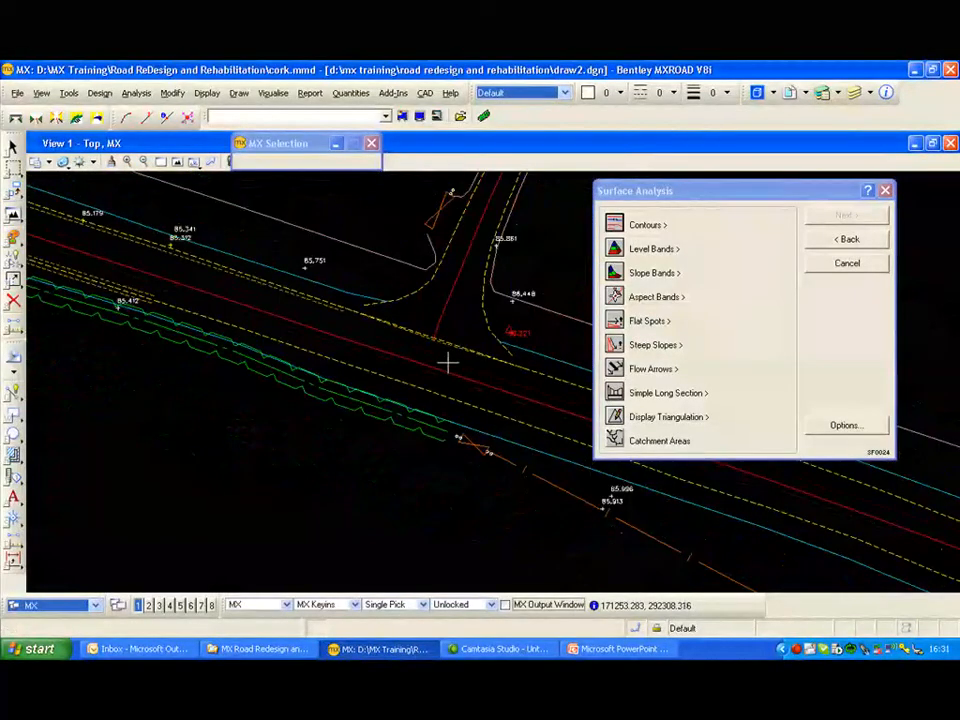
Set up a contour analysis with a normal contour interval of 0.2.
left_click(614, 224)
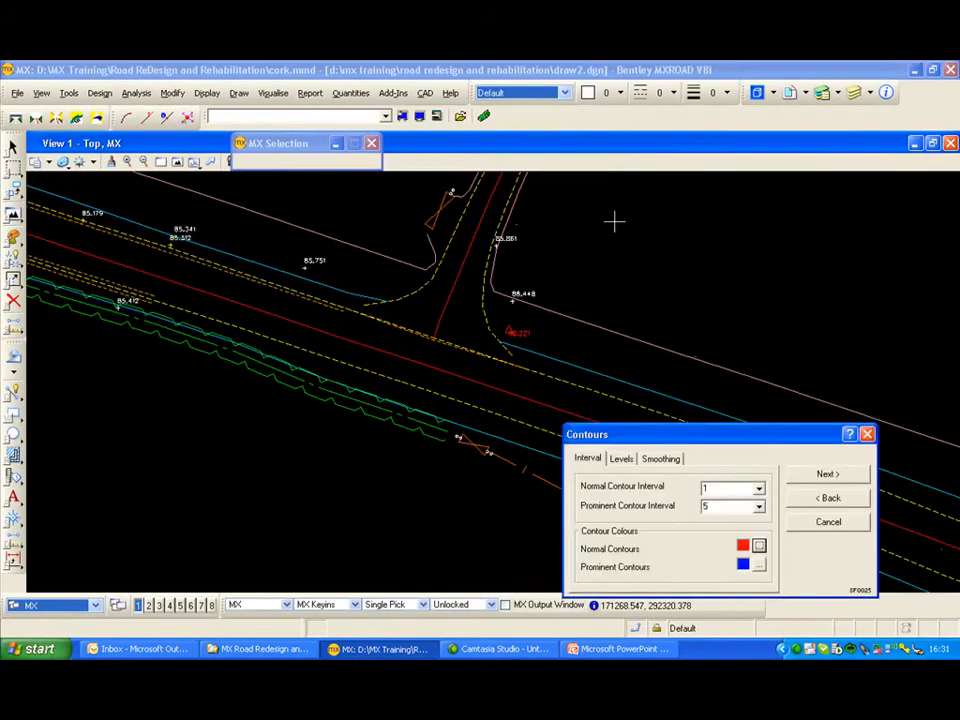
left_click_drag(731, 441, 782, 216)
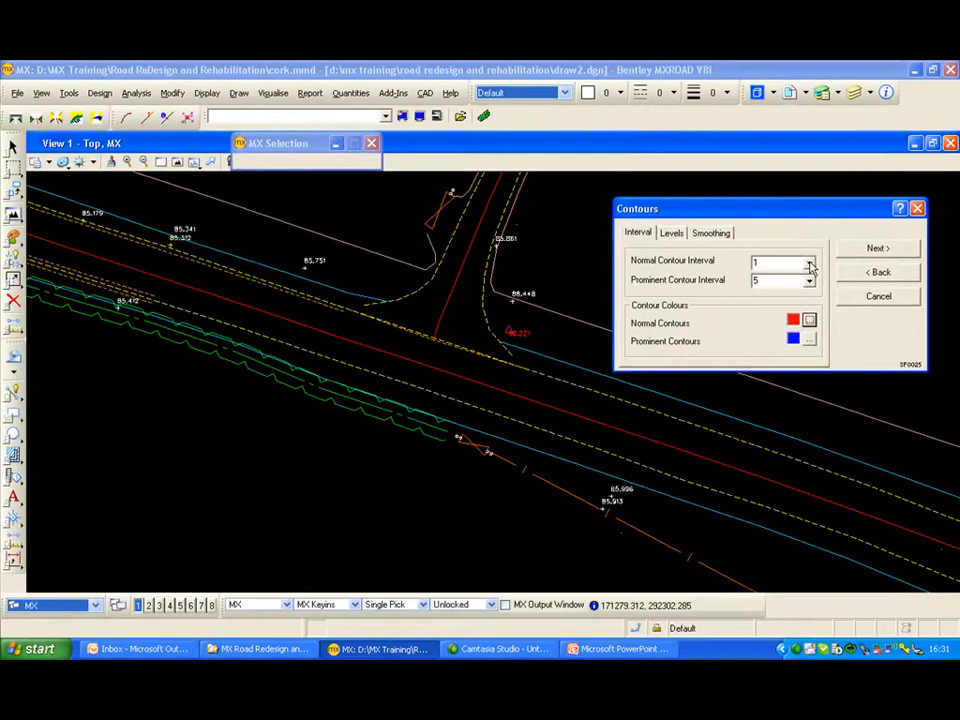
left_click(811, 266)
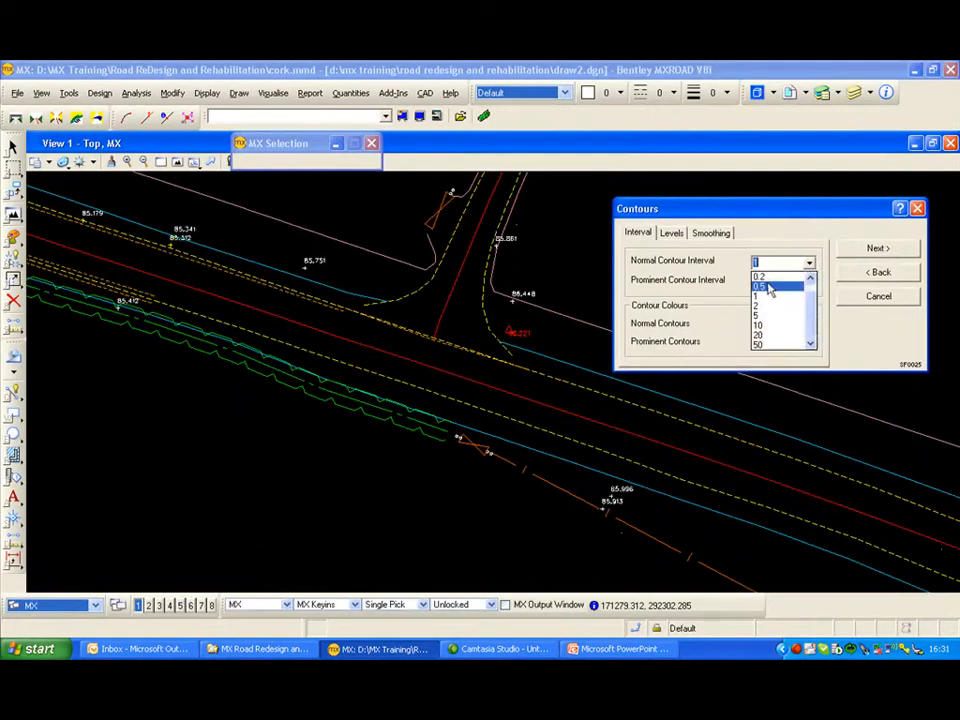
left_click(763, 278)
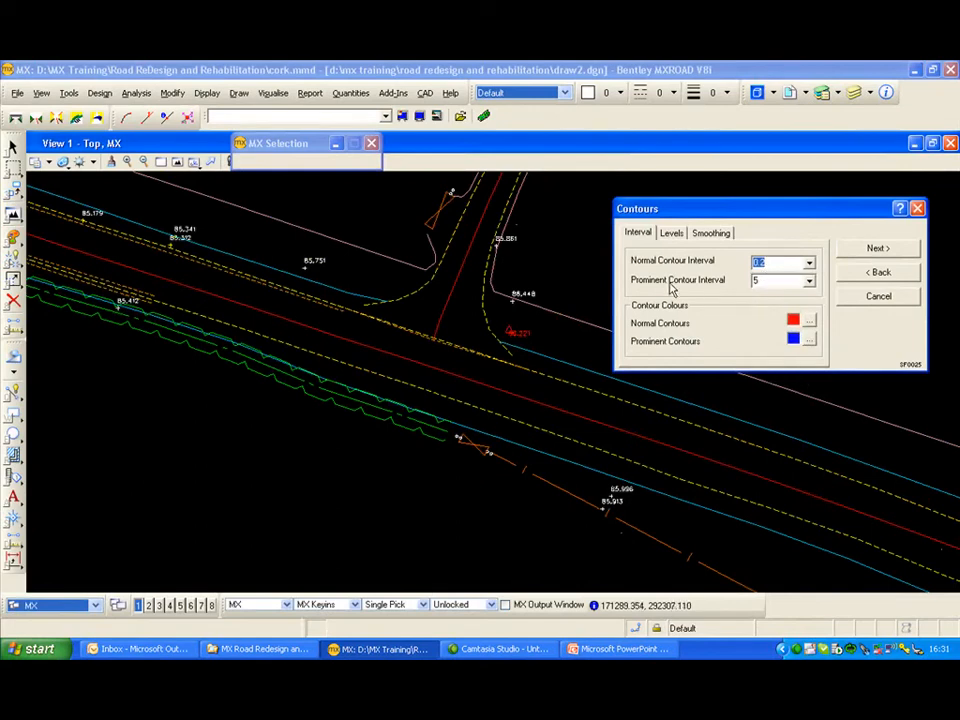
left_click(765, 280)
left_click(775, 264)
Choose the contour level annotation spacing in metres and generate the contours with smoothing intensity None.
left_click(679, 234)
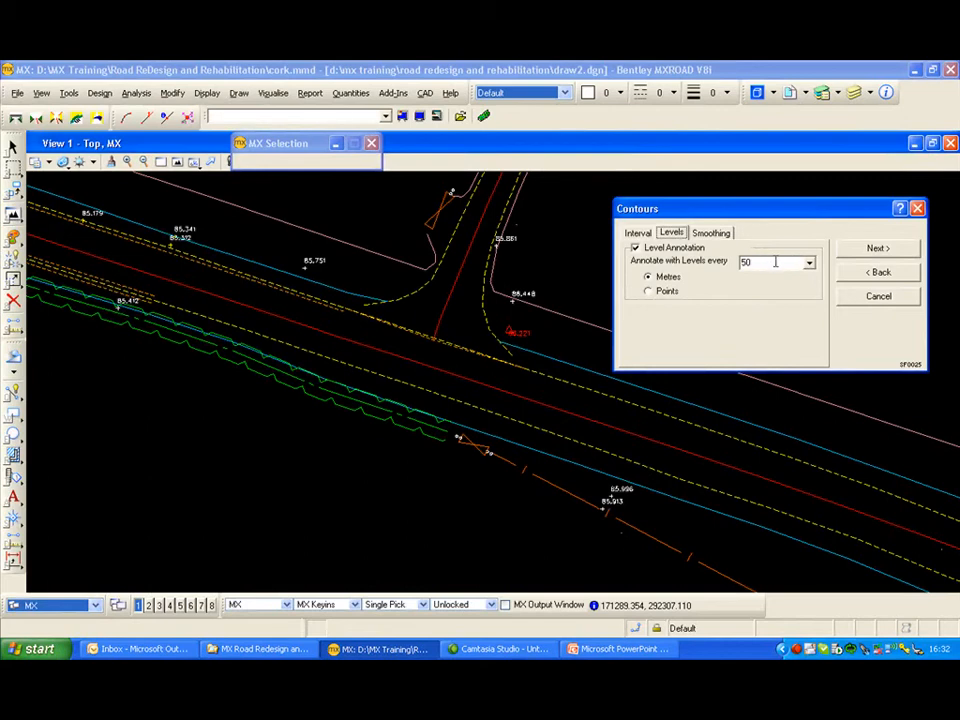
left_click(812, 264)
left_click(748, 300)
left_click(718, 235)
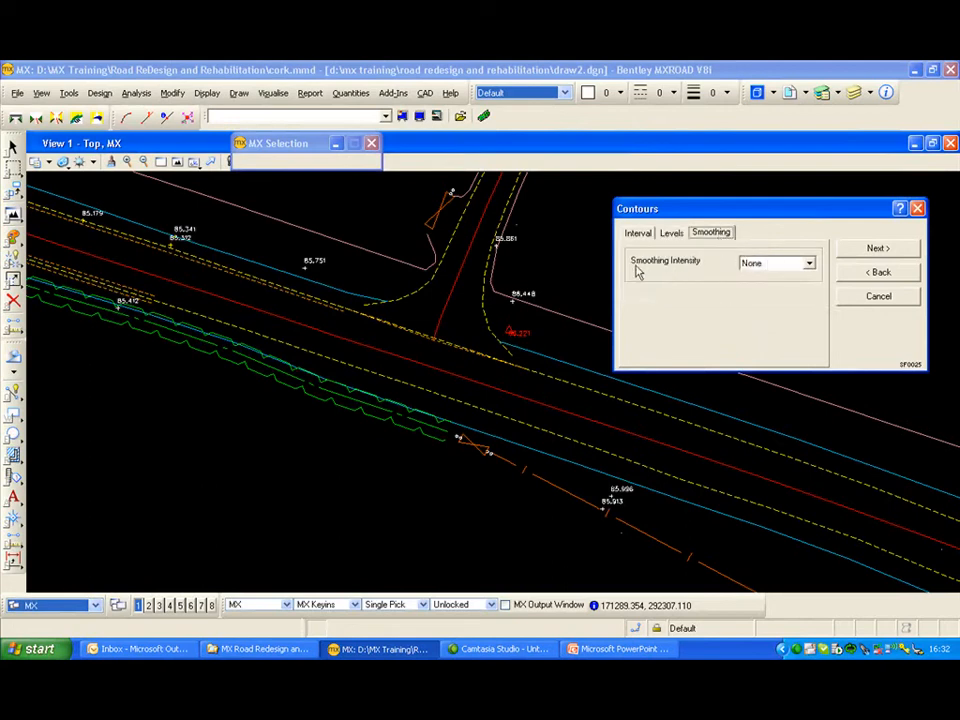
left_click(879, 247)
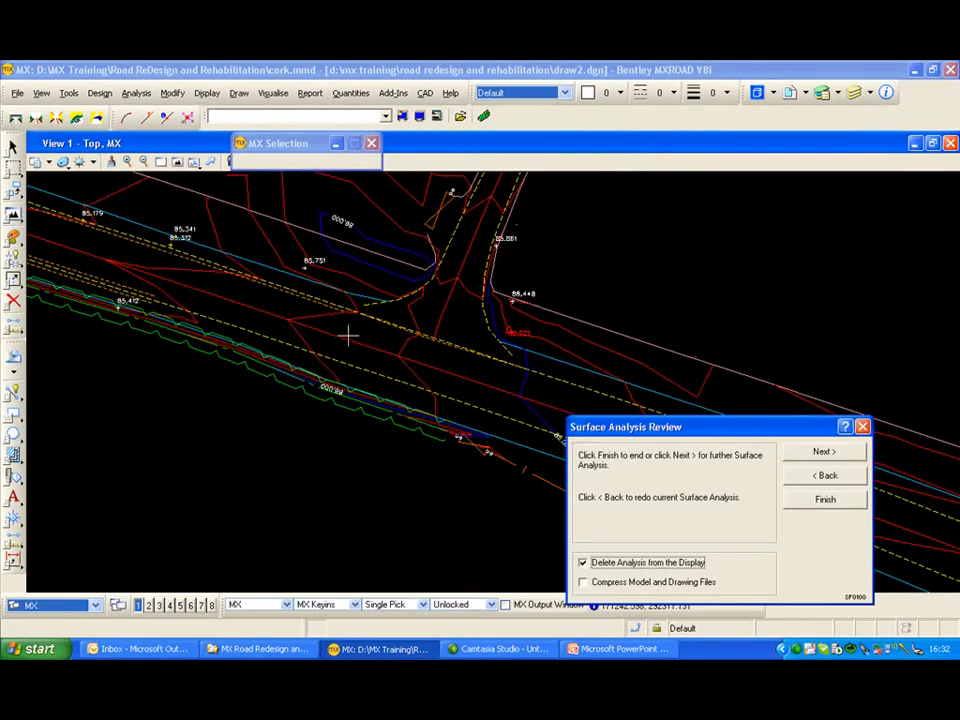
Review the contours along the road, delete them from the display and continue to further surface analysis.
middle_click_drag(479, 397, 160, 279)
scroll(160, 278, "down", 2)
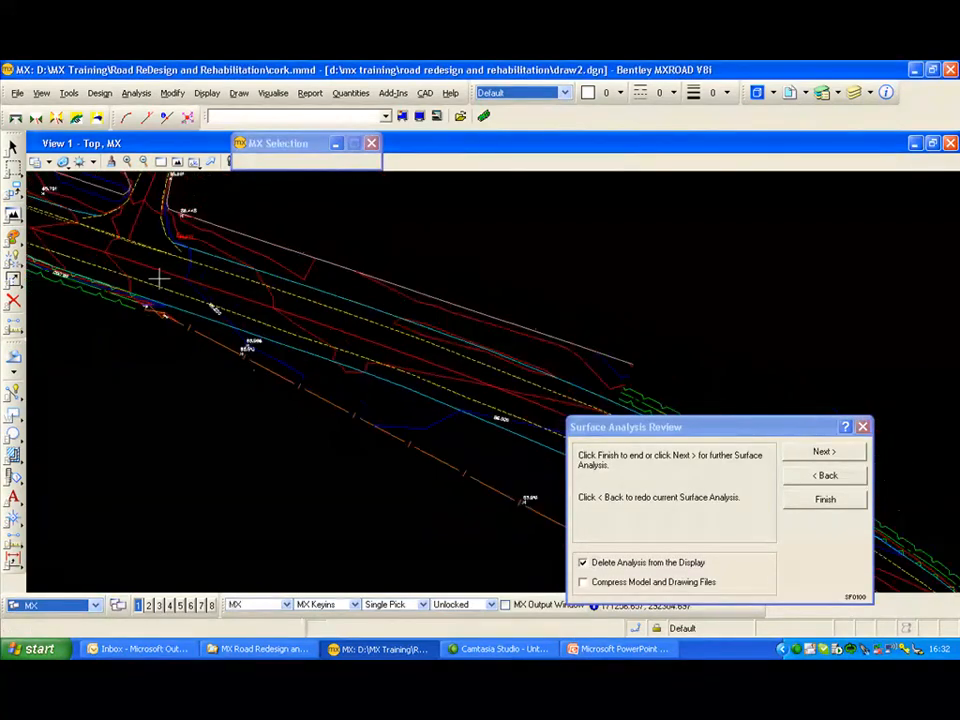
middle_click_drag(386, 369, 264, 296)
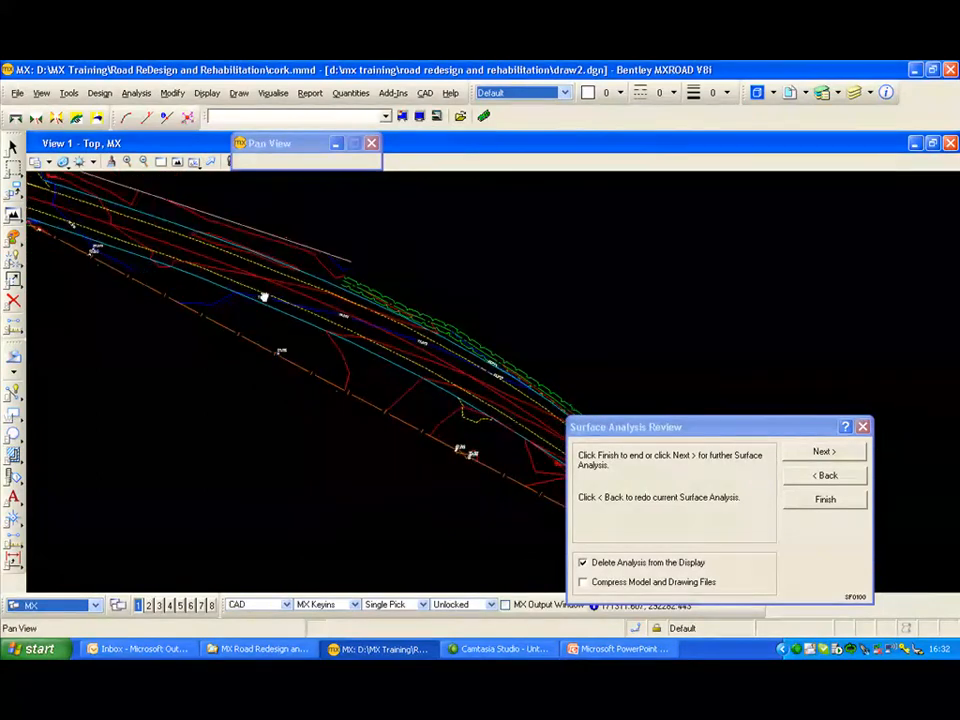
middle_click_drag(421, 391, 246, 281)
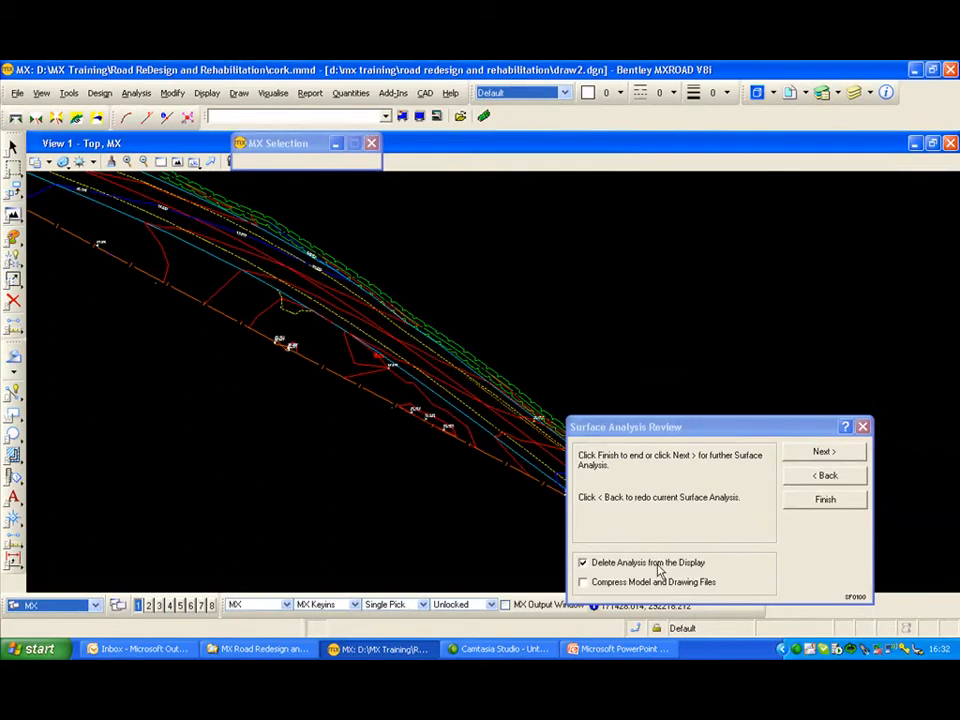
left_click(823, 451)
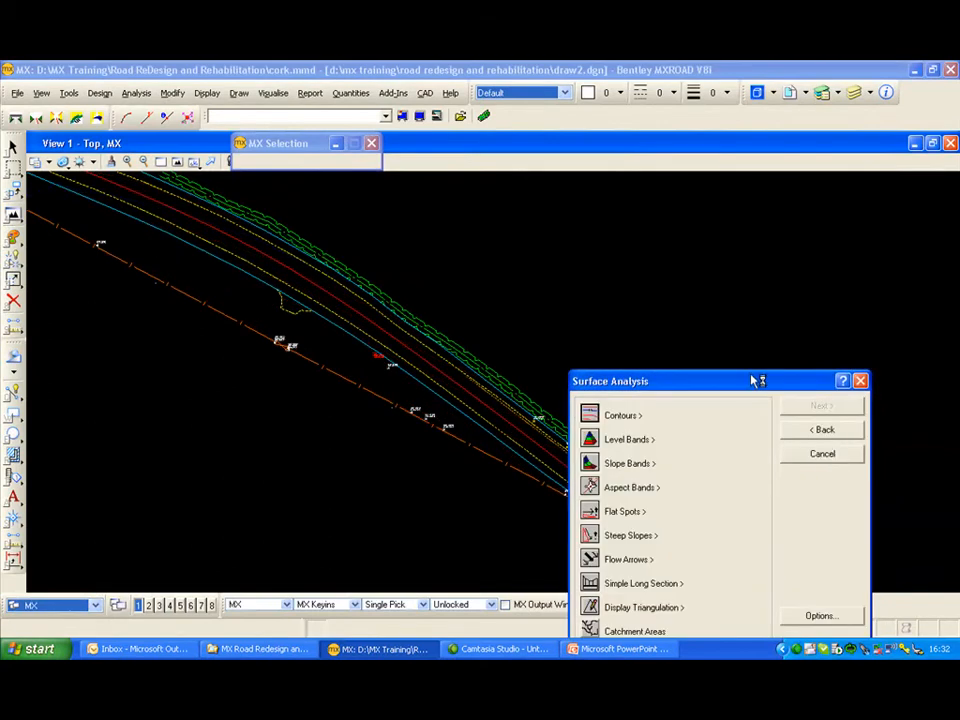
Generate a level band analysis across the full level range, with 10 bands displayed between contours.
left_click_drag(754, 380, 809, 257)
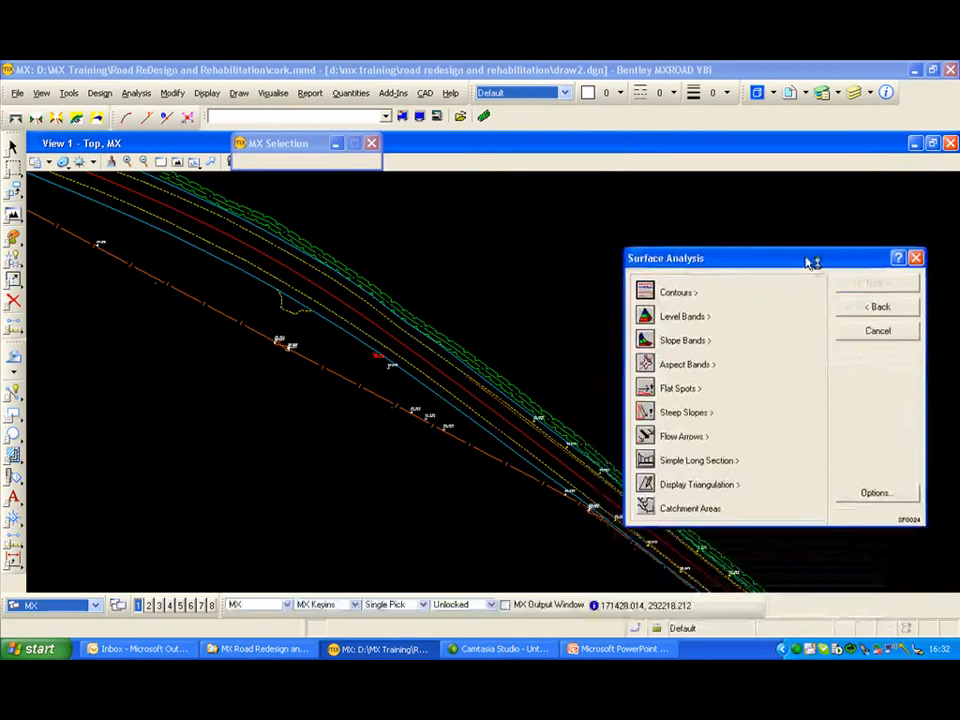
left_click(648, 312)
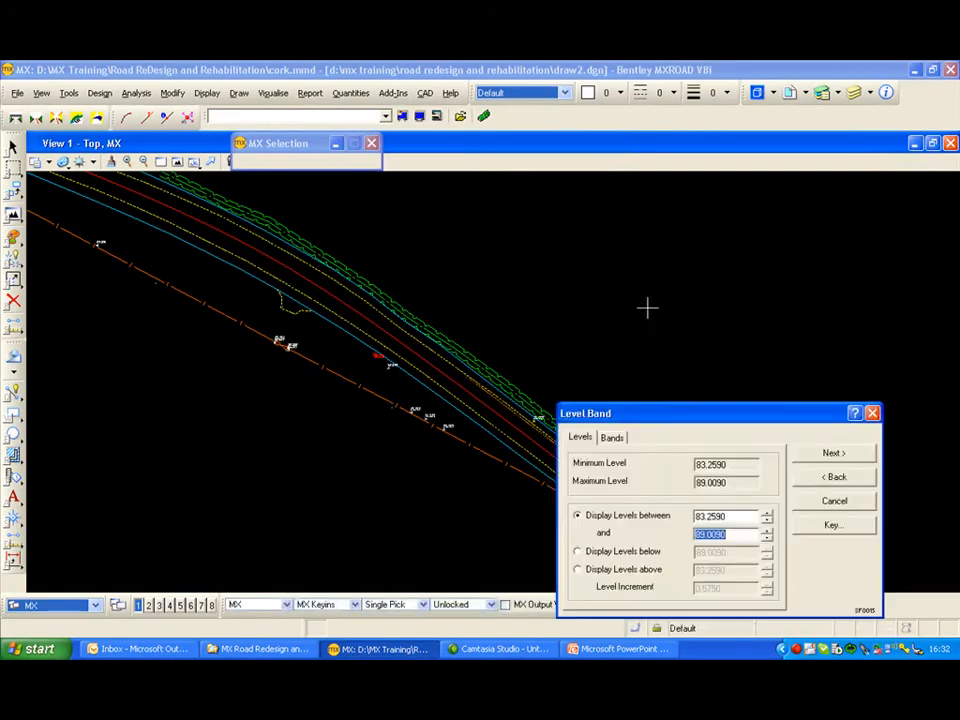
mouse_move(746, 413)
left_mouse_down()
mouse_move(771, 321)
mouse_move(779, 226)
left_mouse_up()
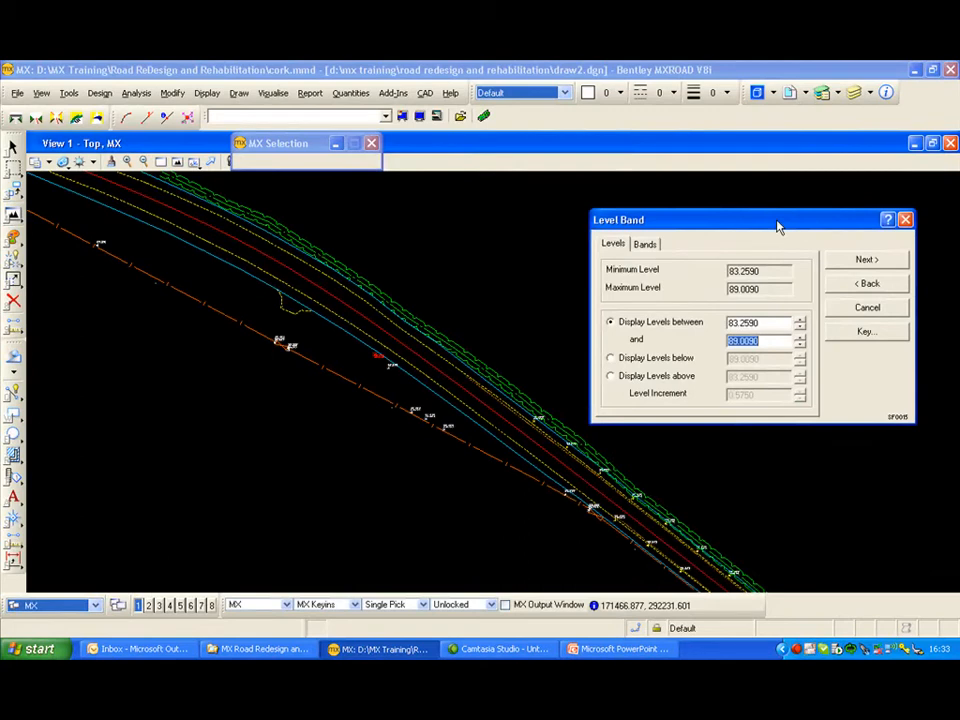
left_click(647, 244)
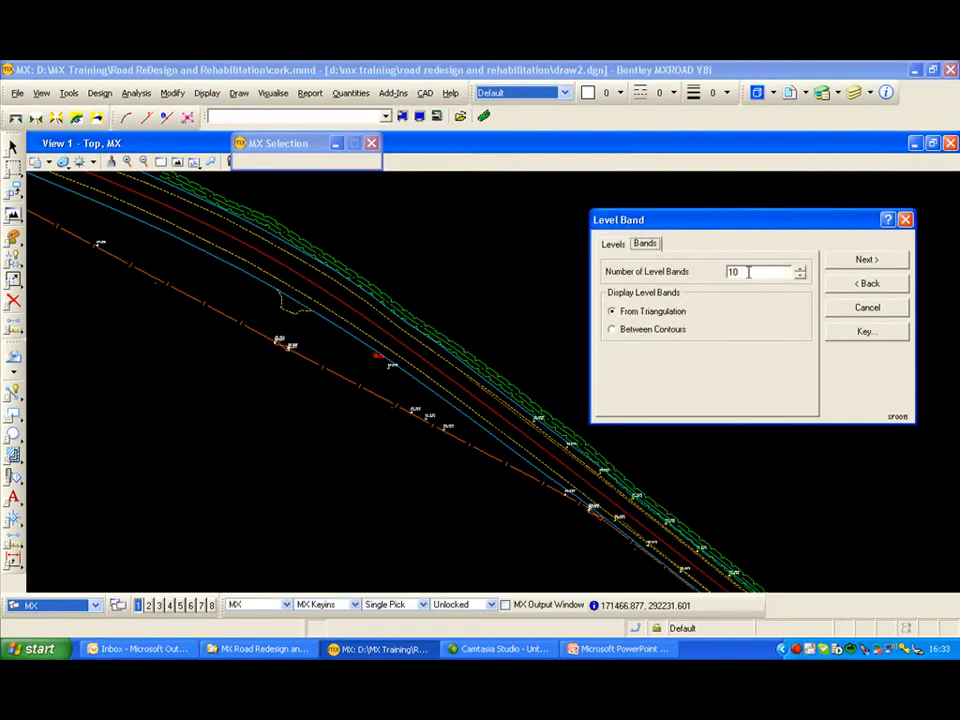
left_click(613, 331)
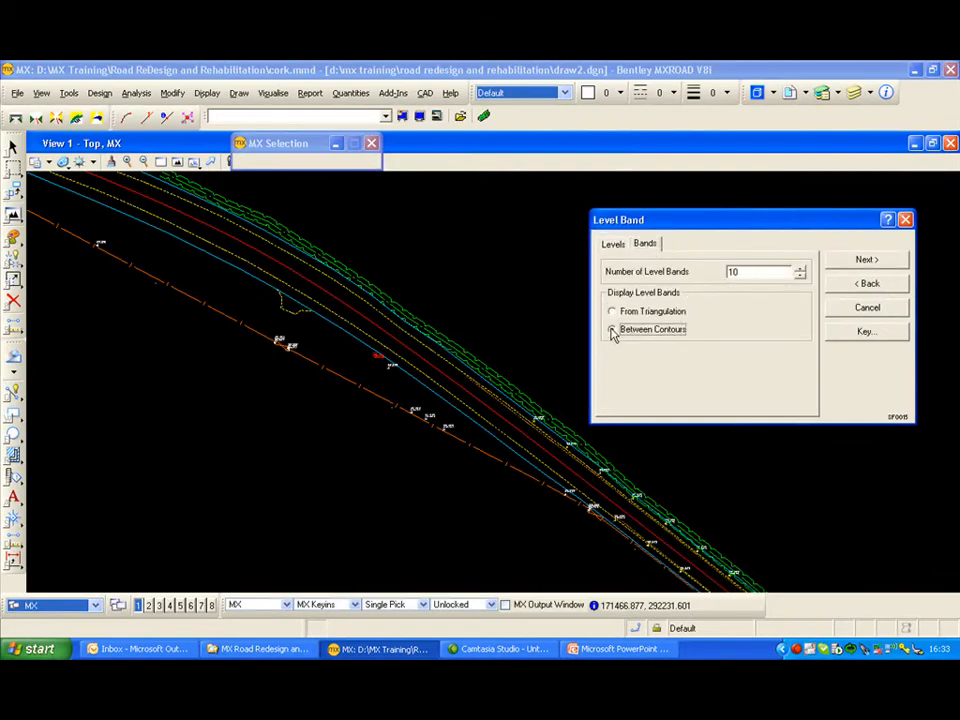
left_click(865, 261)
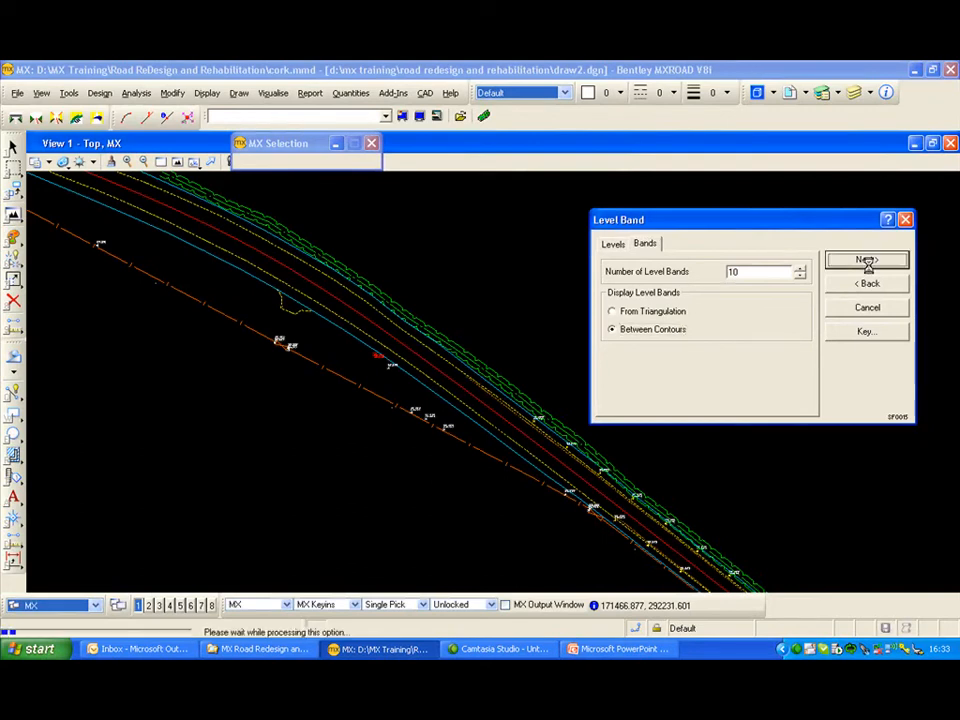
left_click_drag(793, 428, 858, 200)
Show the level bands key and compare its colours with the banded surface along the whole road.
left_click(888, 291)
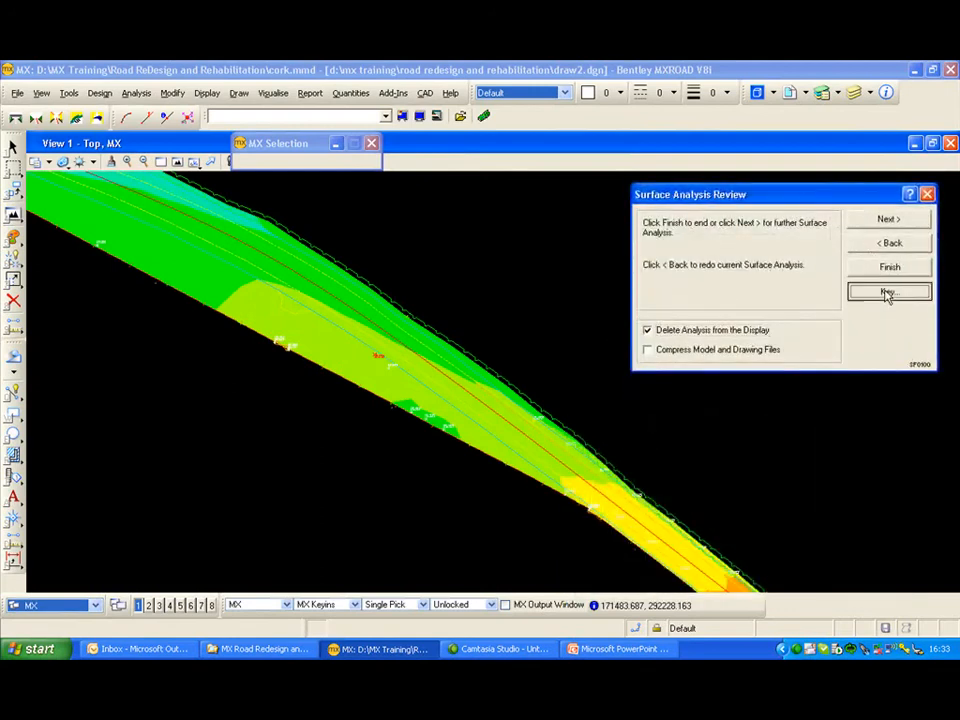
left_click_drag(746, 231, 789, 211)
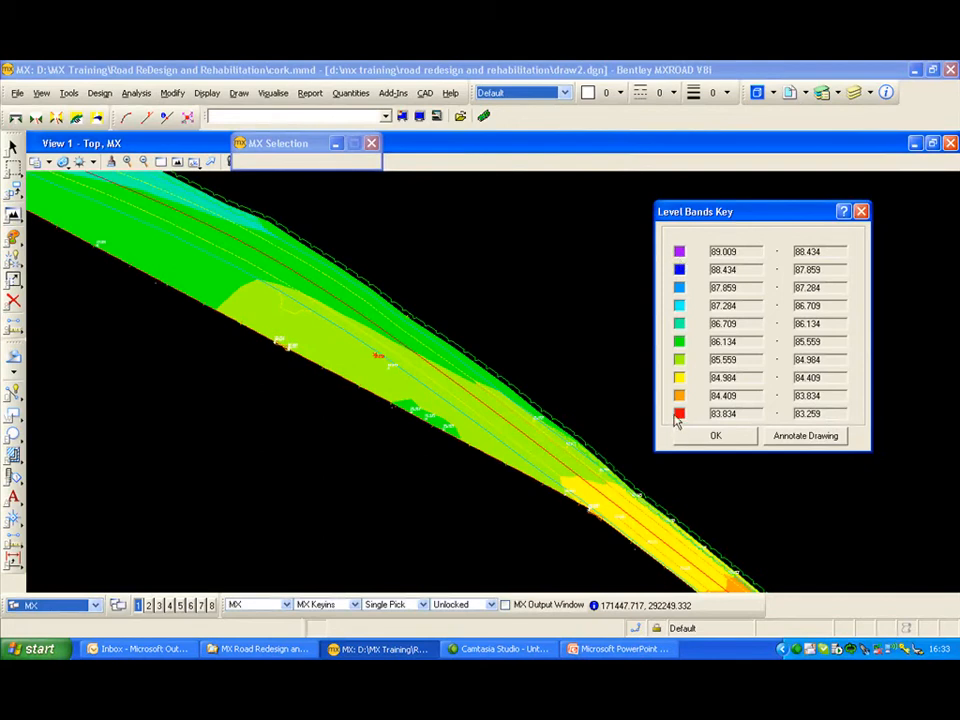
middle_click(502, 357)
scroll(502, 357, "down", 2)
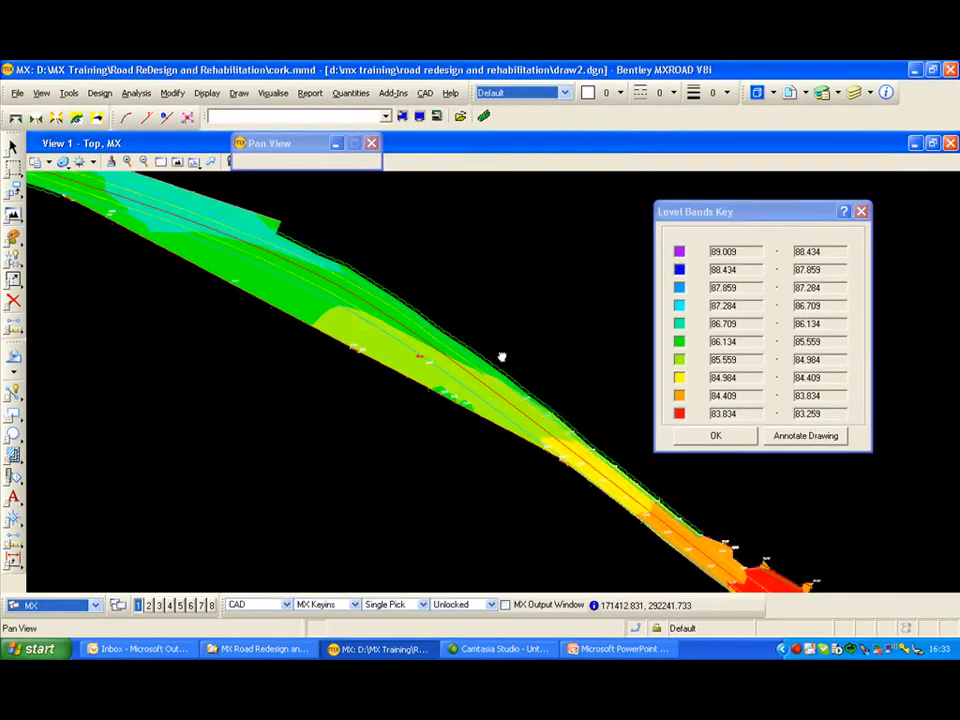
mouse_move(500, 355)
middle_mouse_down()
mouse_move(476, 326)
mouse_move(567, 399)
middle_mouse_up()
scroll(560, 390, "down", 3)
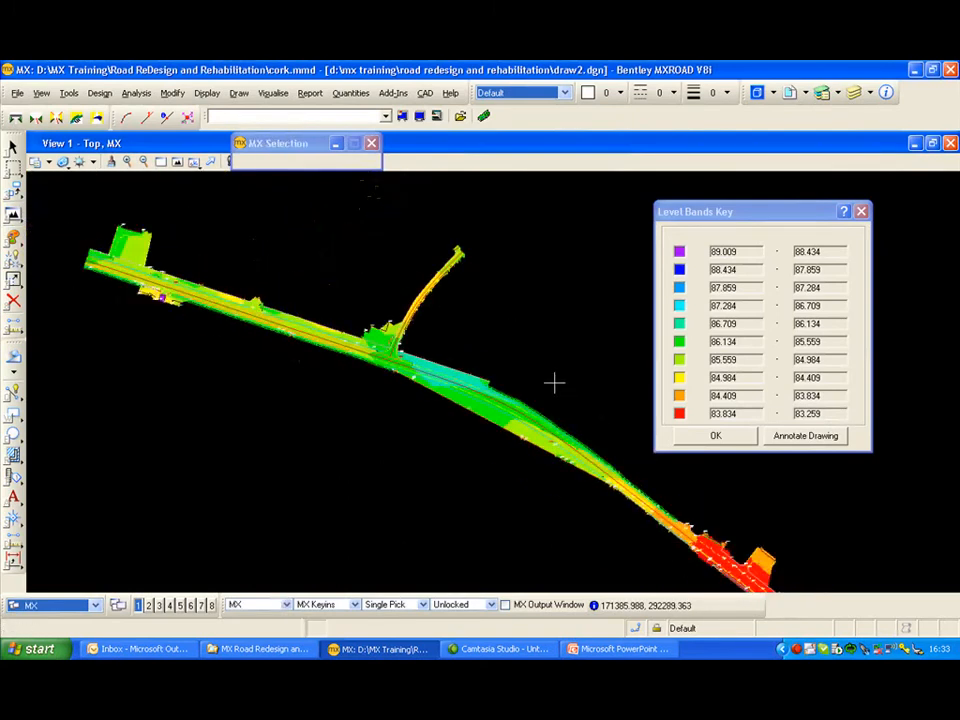
middle_click_drag(688, 519, 602, 456)
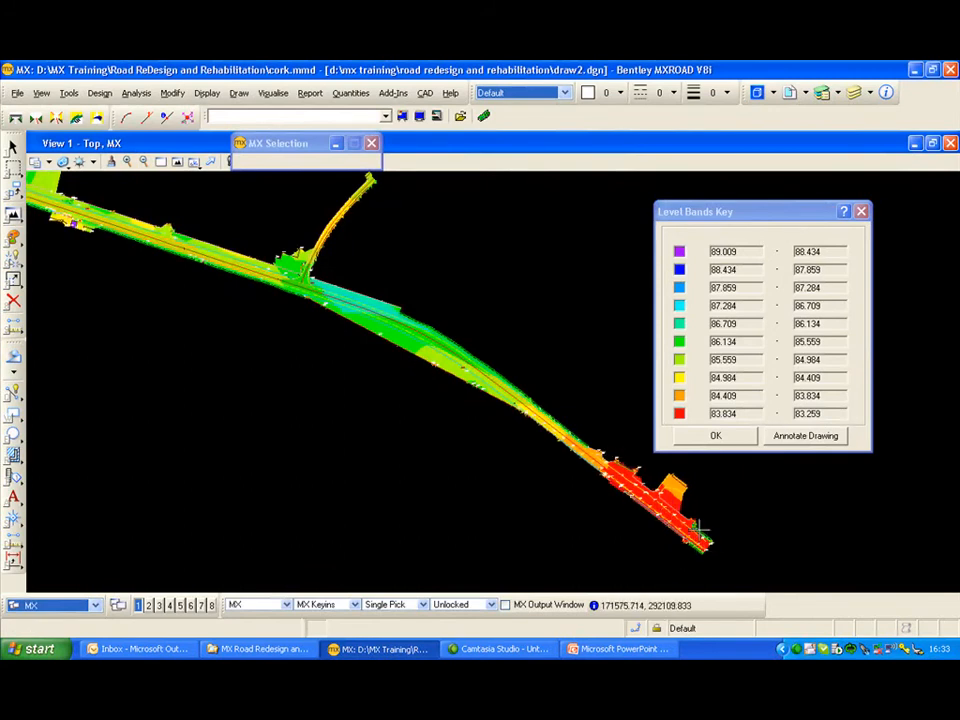
Inspect the level bands around the small purple patch, close the key, and delete the analysis from the display before continuing surface analysis.
middle_click_drag(384, 343, 583, 471)
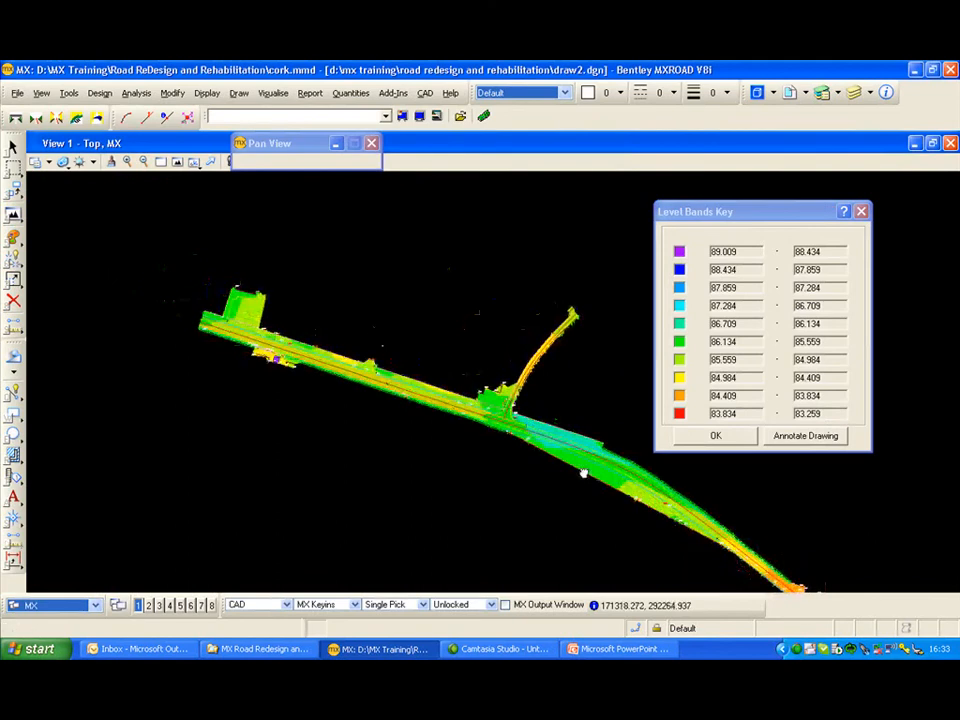
scroll(268, 362, "up", 5)
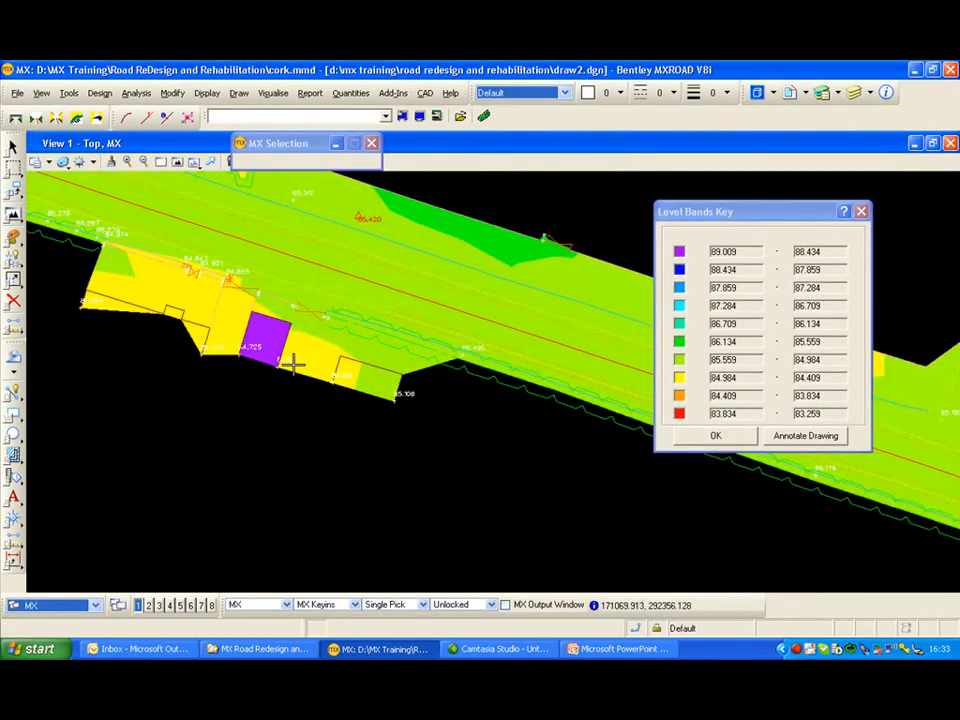
scroll(290, 362, "down", 5)
middle_click_drag(504, 444, 394, 371)
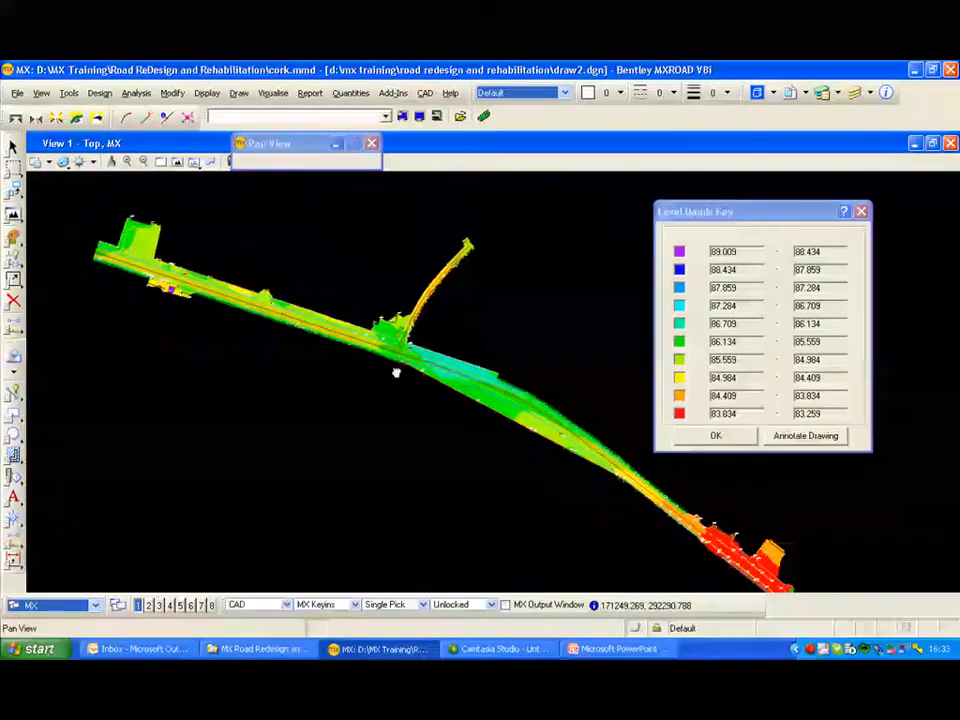
left_click(716, 437)
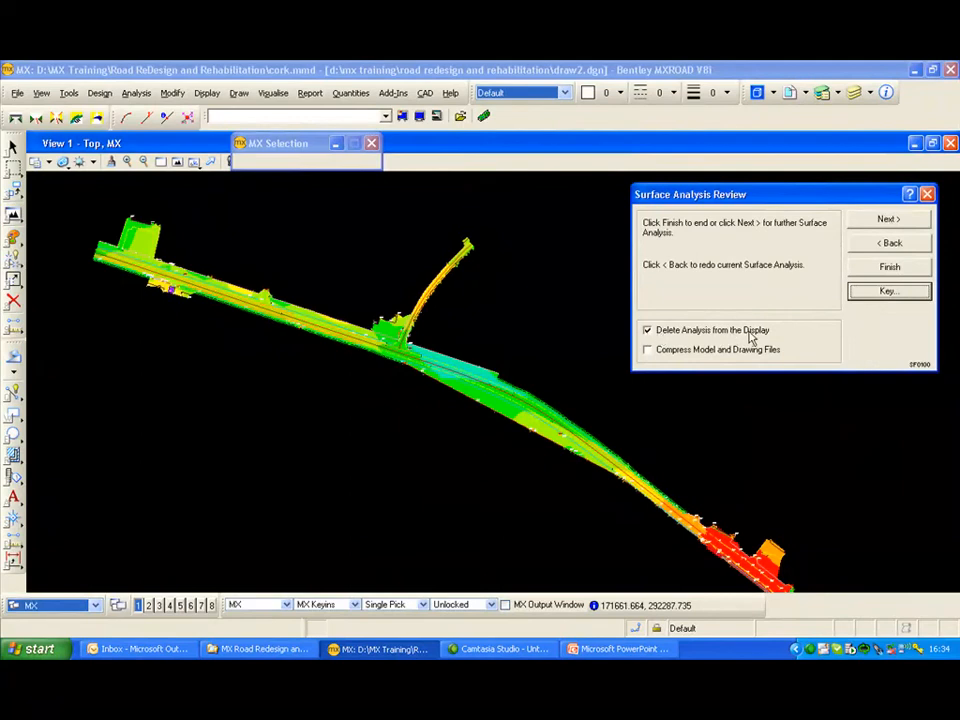
left_click(890, 220)
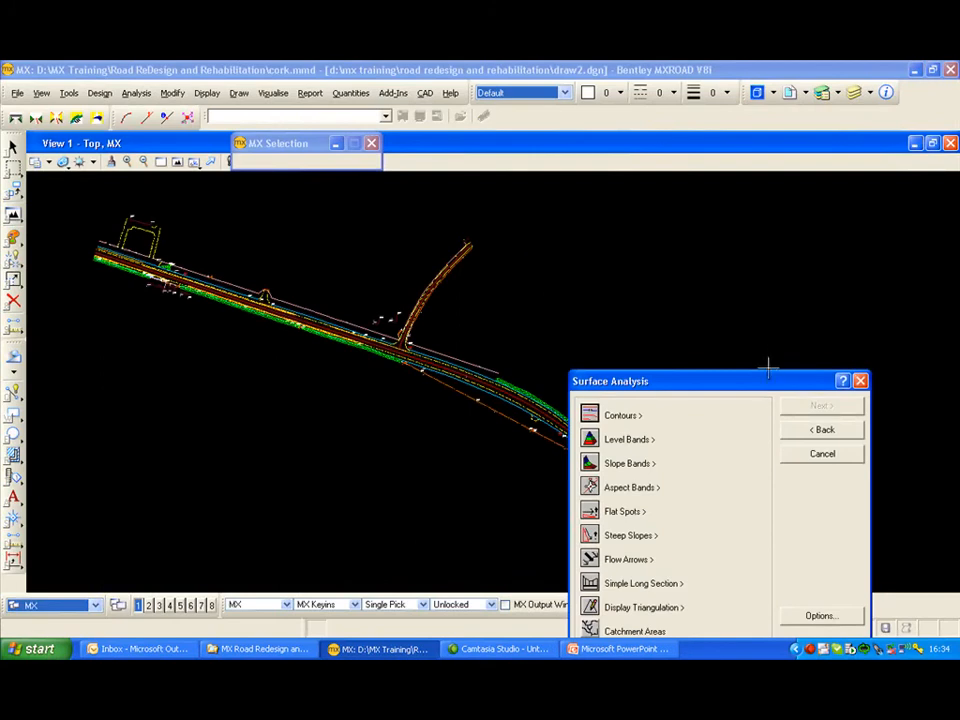
Generate a flat spots analysis with a maximum slope value of 0.025 and yellow as the colour.
left_click_drag(765, 381, 831, 191)
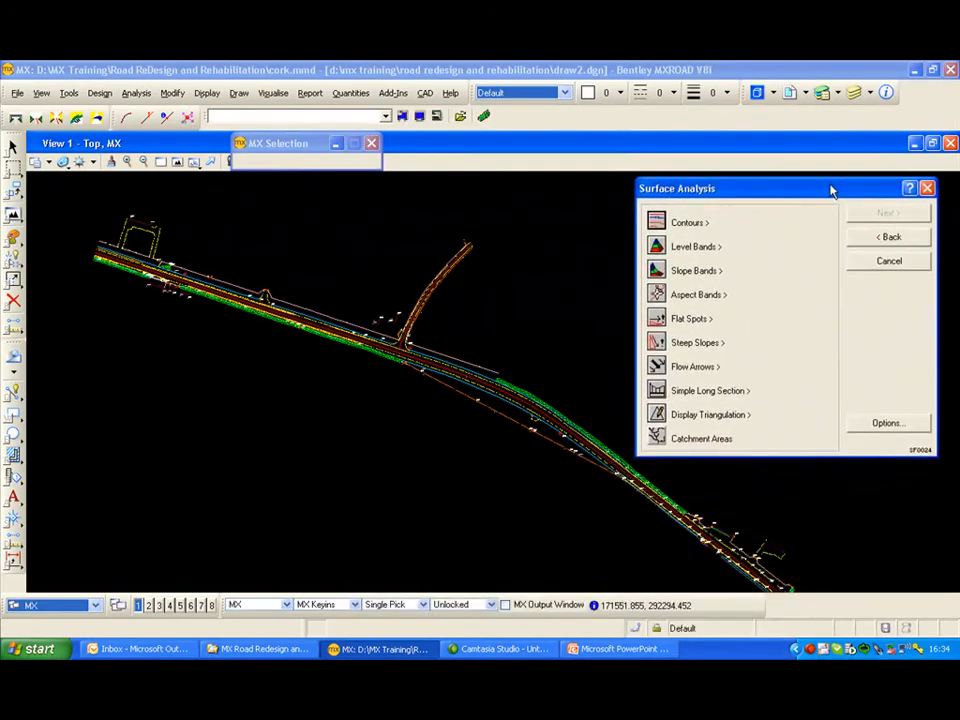
left_click(660, 318)
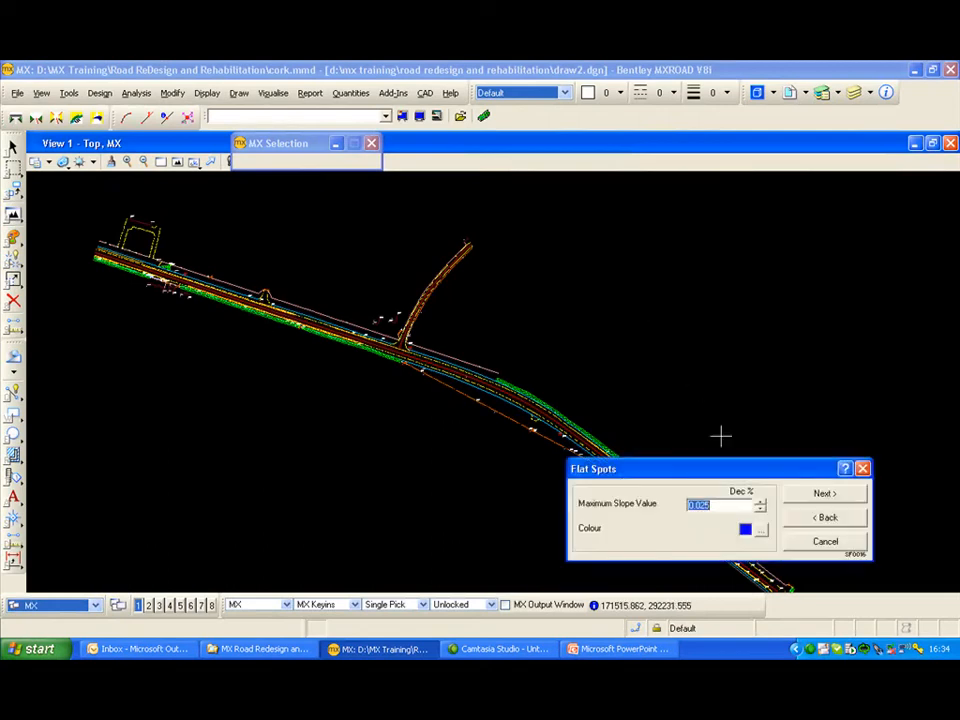
left_click_drag(735, 476, 792, 240)
left_click(771, 269)
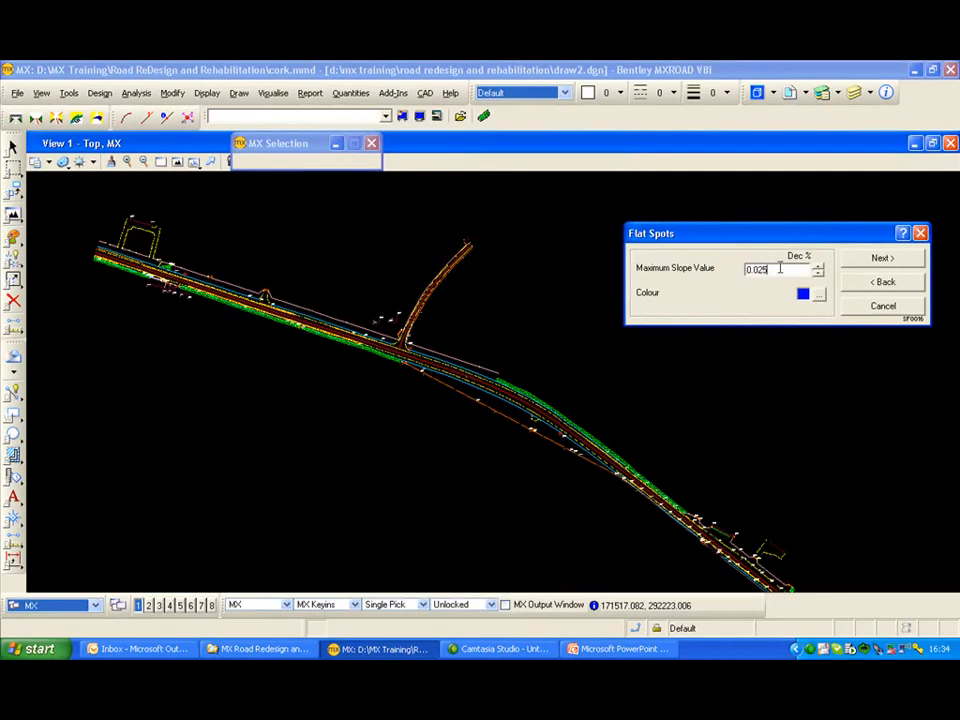
left_click(819, 294)
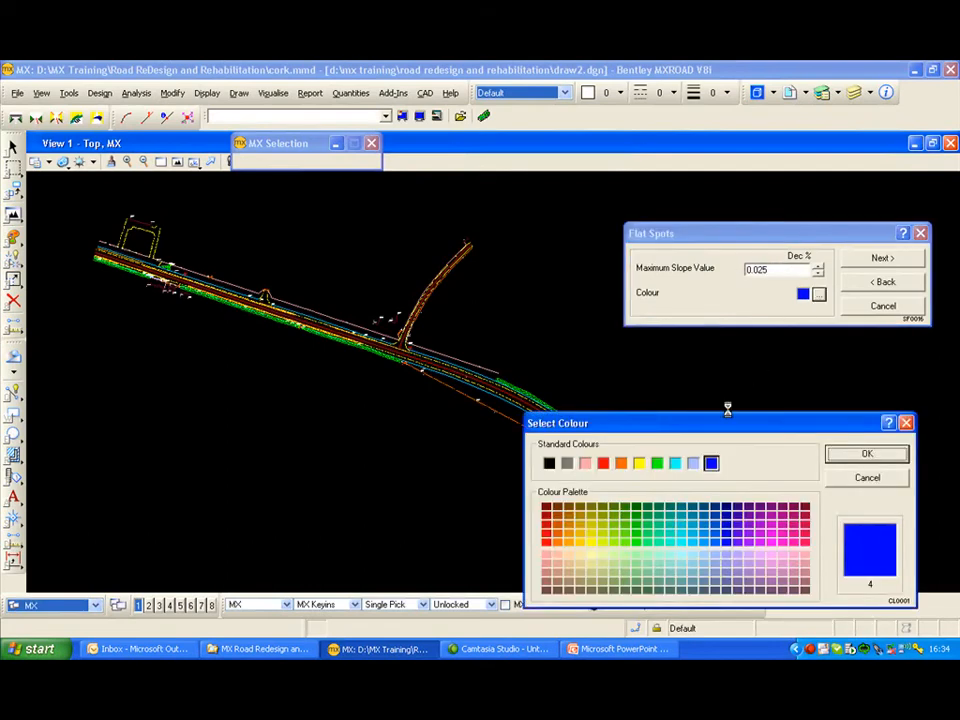
left_click(639, 463)
left_click(867, 454)
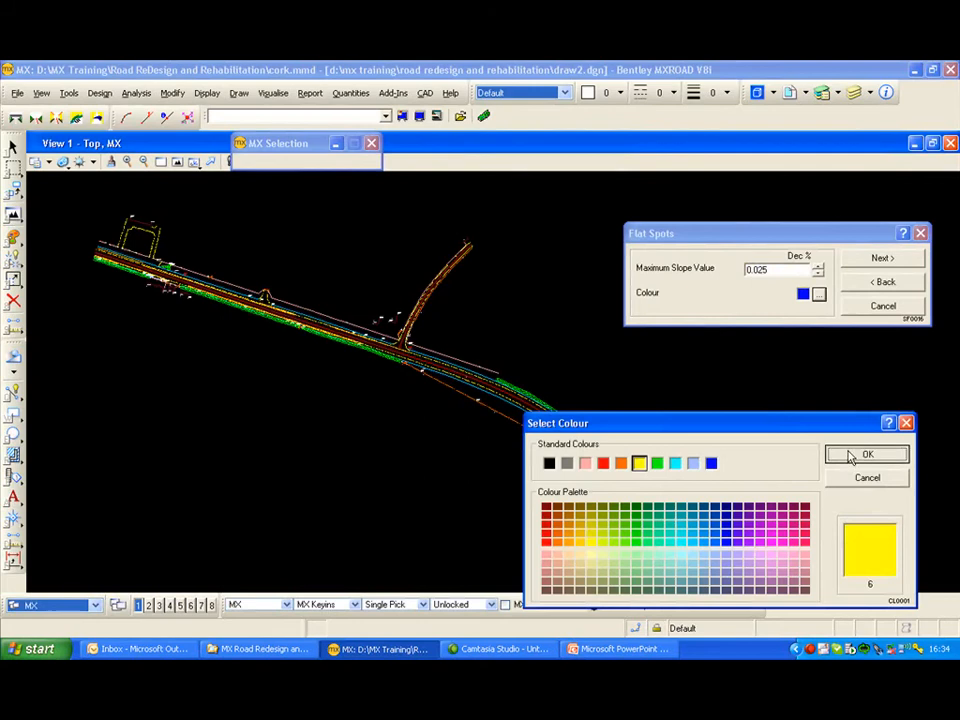
left_click(881, 259)
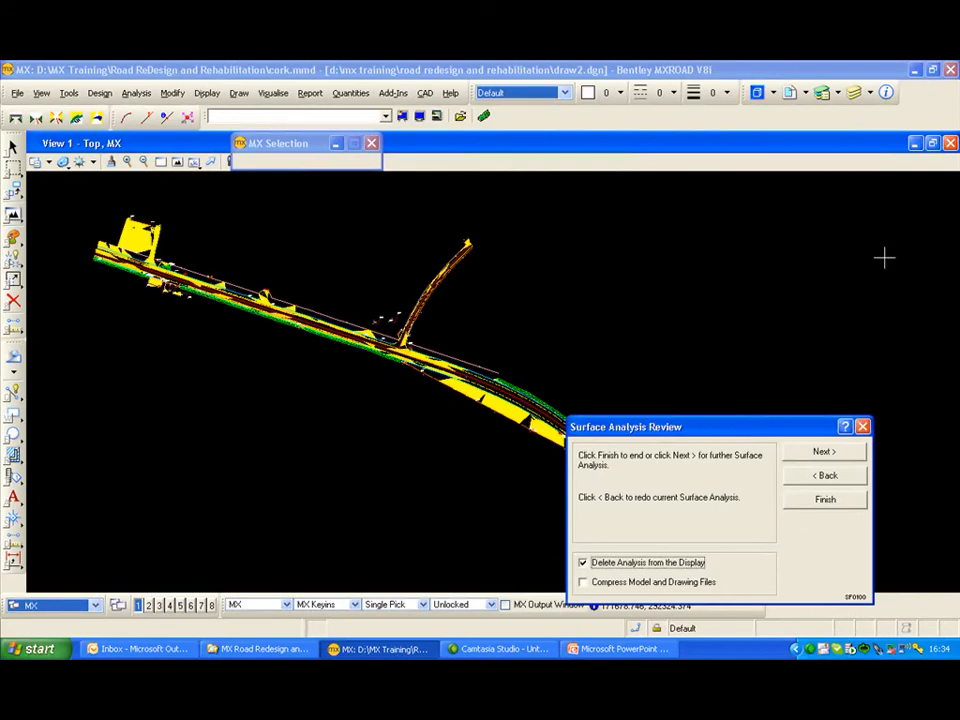
Review the yellow flat spots around the junction and along the road, clear them from the display and continue to further surface analysis.
middle_click(427, 356)
scroll(427, 357, "up", 3)
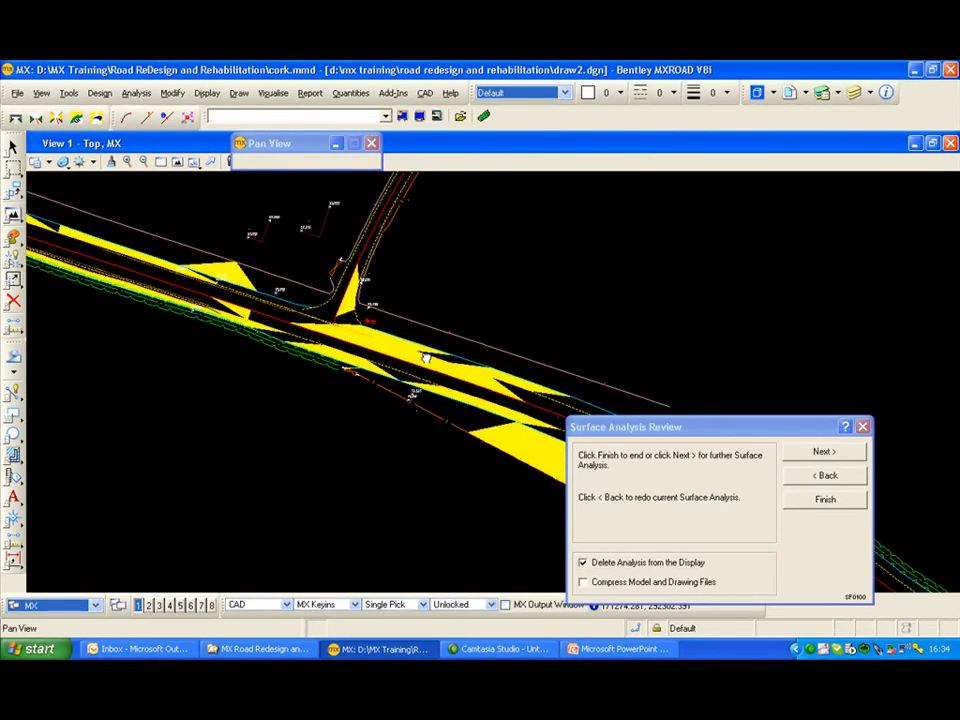
scroll(426, 357, "up", 3)
middle_click_drag(426, 357, 325, 338)
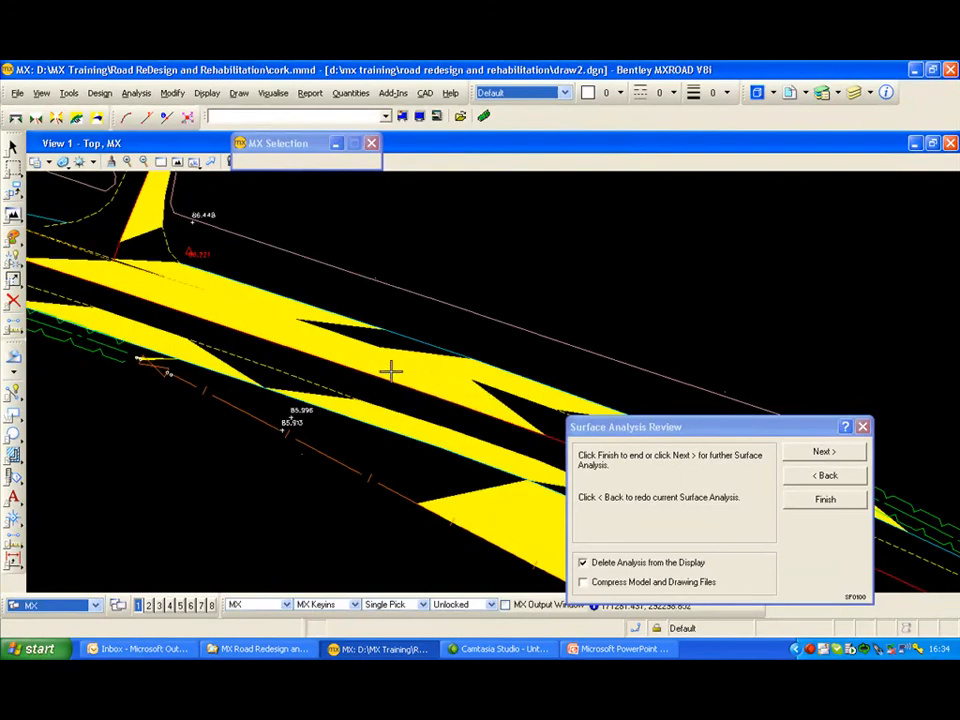
scroll(391, 370, "down", 2)
middle_click_drag(189, 287, 437, 343)
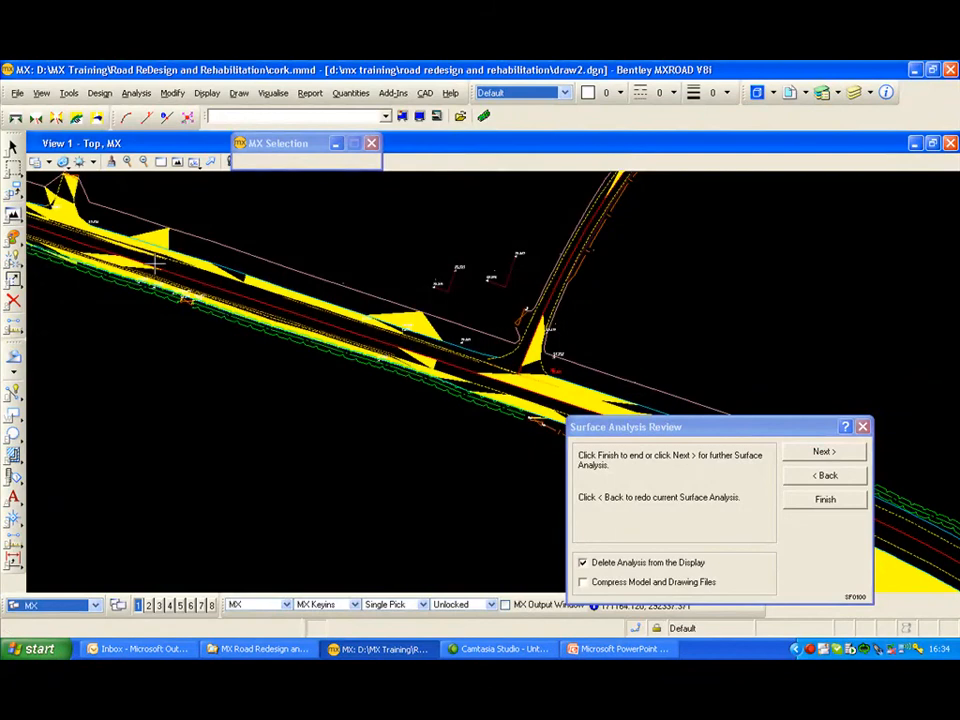
middle_click_drag(492, 372, 365, 323)
scroll(440, 337, "down", 1)
middle_click_drag(535, 376, 454, 337)
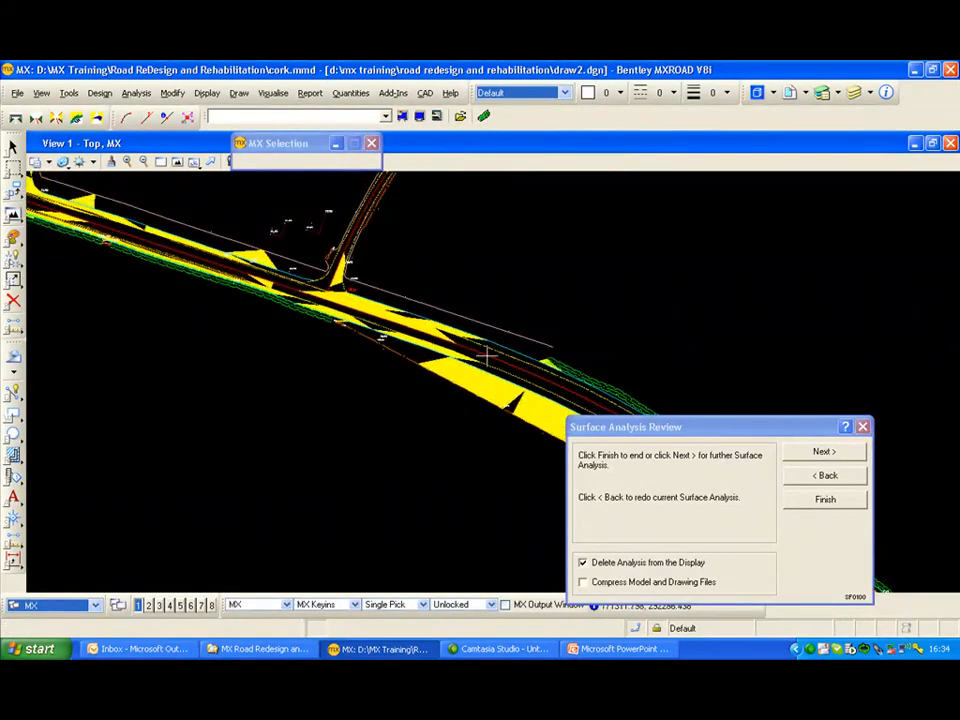
left_click(826, 453)
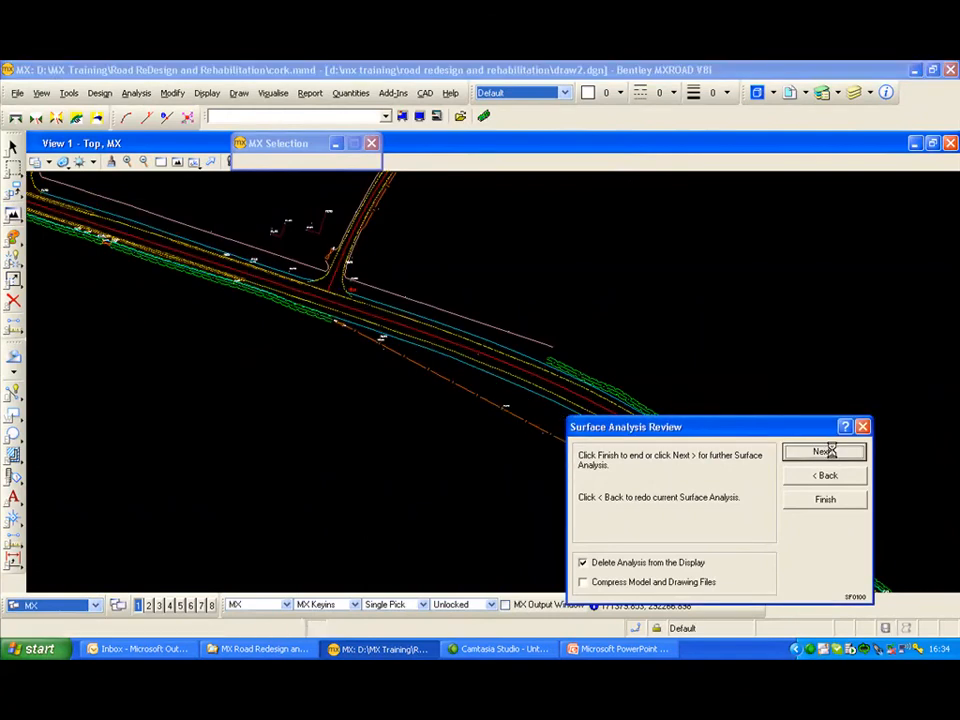
Generate a flow arrows analysis with yellow arrows, raising the arrow length by one increment.
left_click_drag(752, 383, 838, 255)
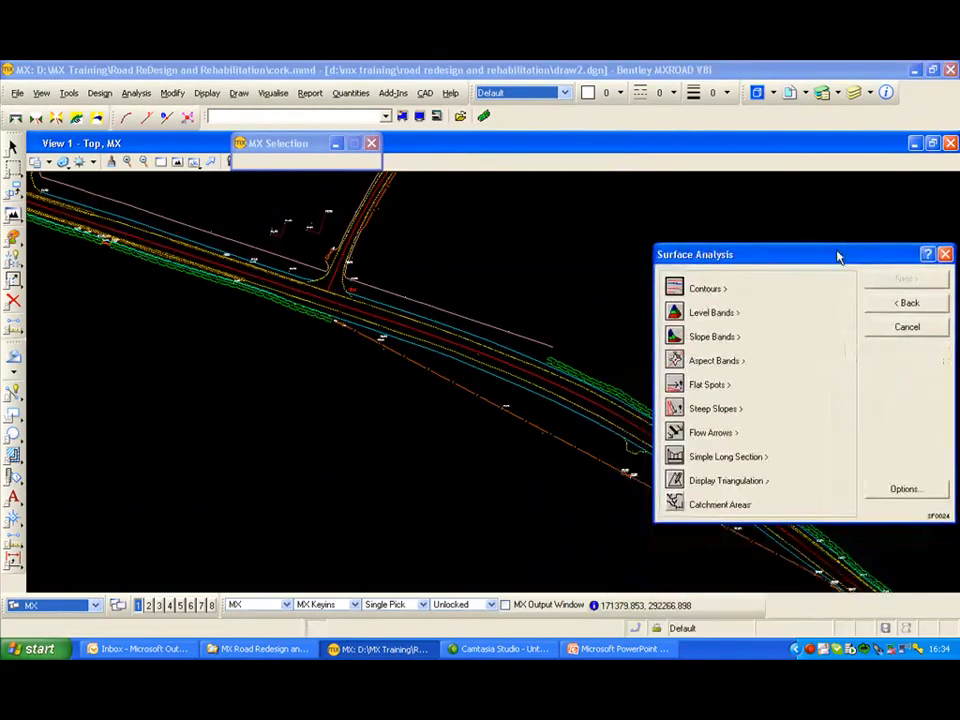
left_click(678, 432)
left_click(762, 533)
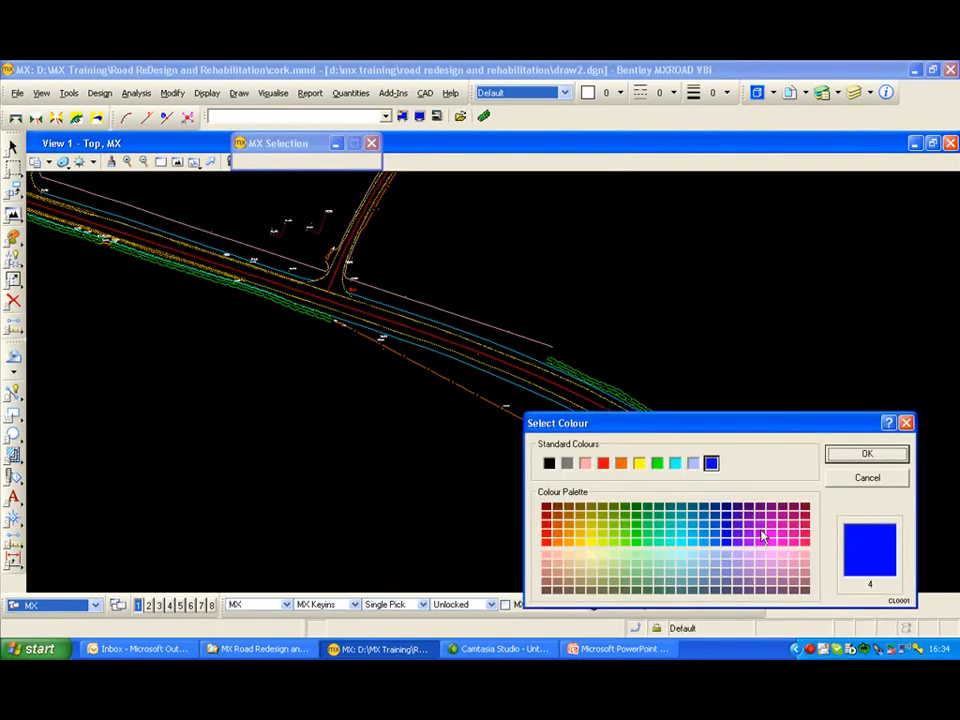
left_click(639, 464)
left_click(843, 457)
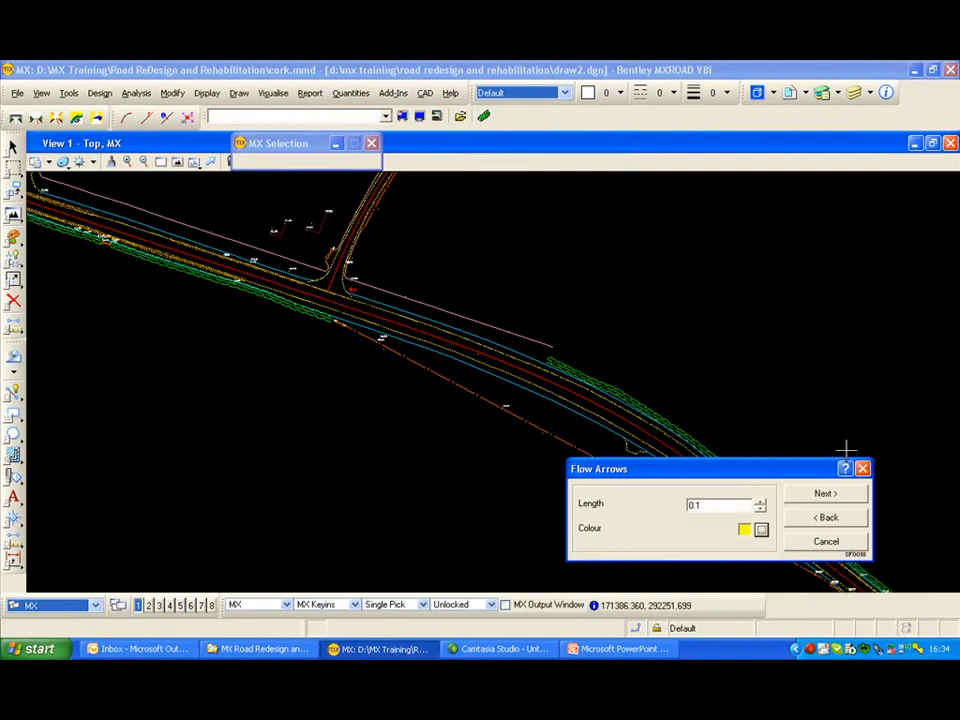
left_click(760, 501)
left_click(830, 494)
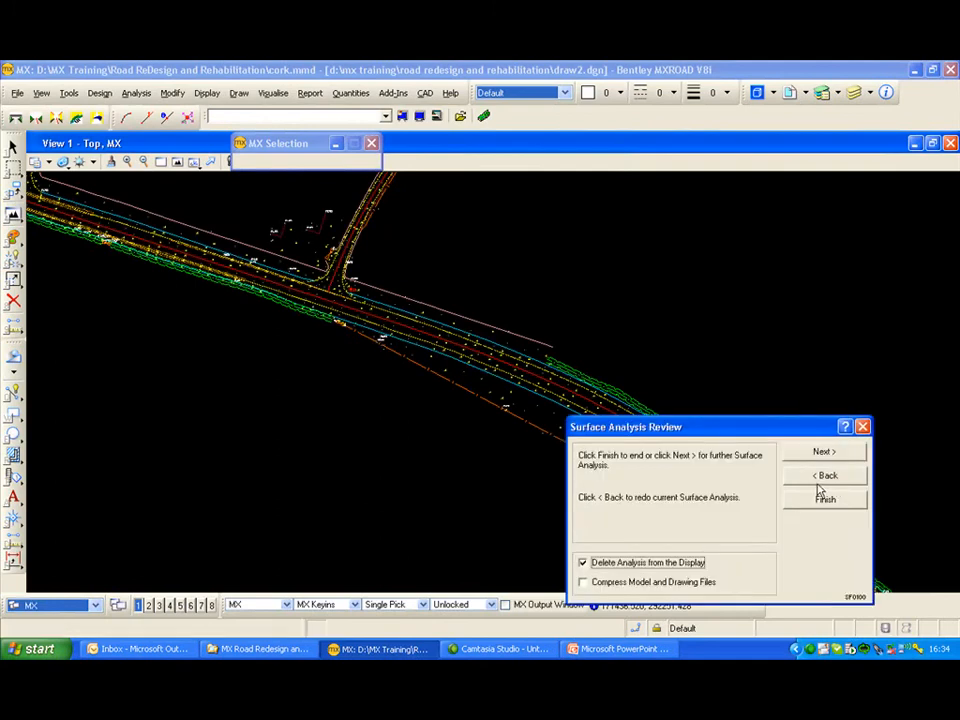
Examine the flow arrow directions across the carriageway, remove the arrows from the display and continue to further surface analysis.
scroll(500, 364, "up", 3)
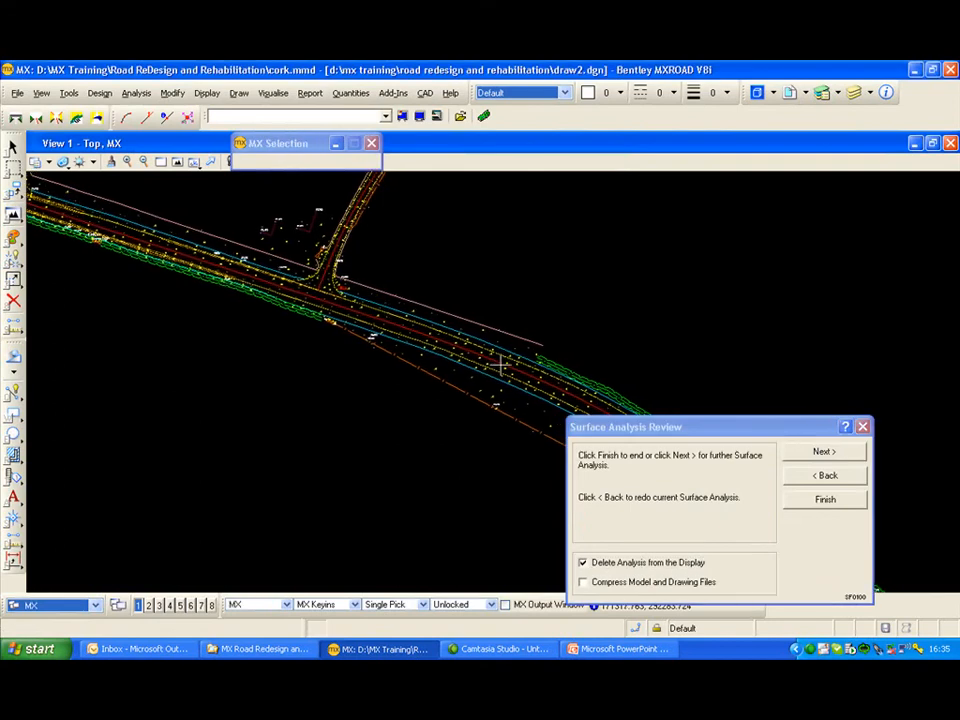
scroll(497, 362, "up", 2)
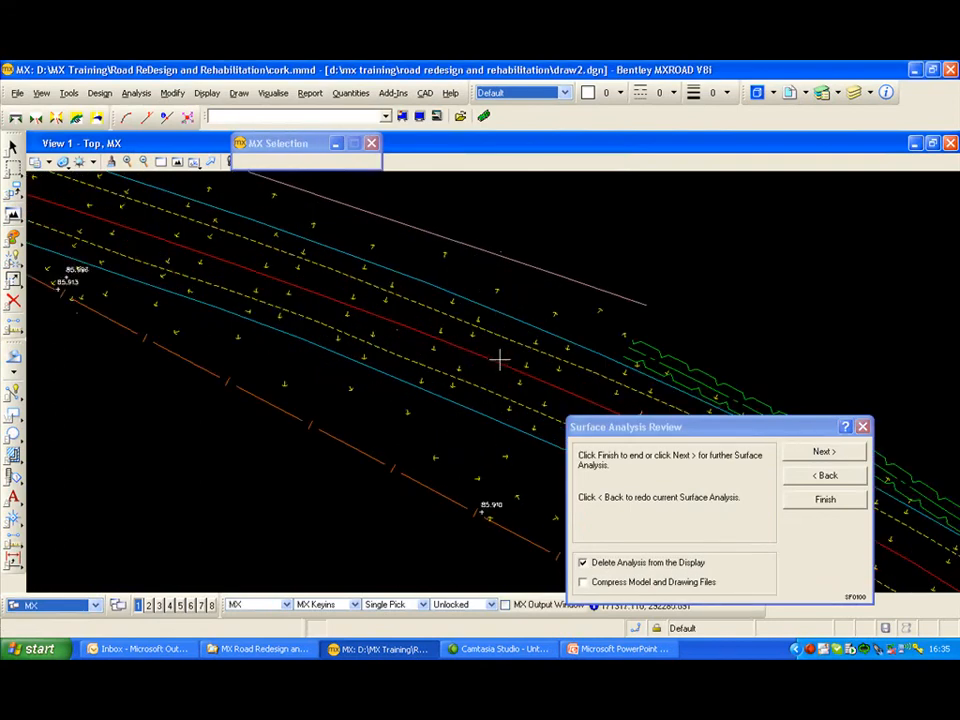
left_click_drag(696, 431, 705, 302)
left_click(830, 326)
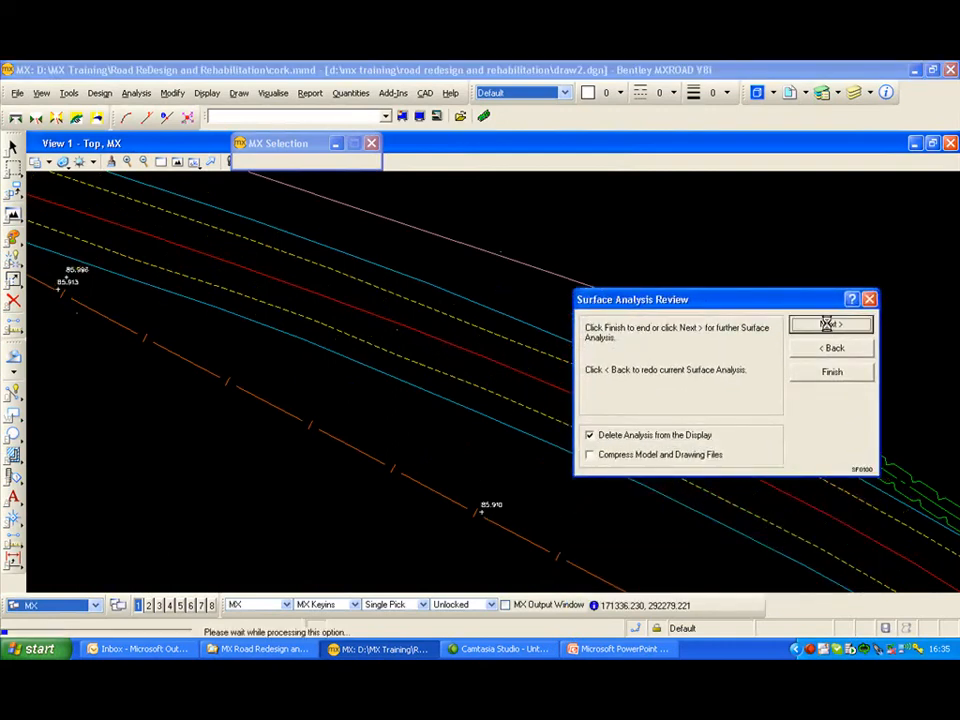
Display the surface triangulation with green as the triangulation colour.
left_click_drag(760, 386, 829, 222)
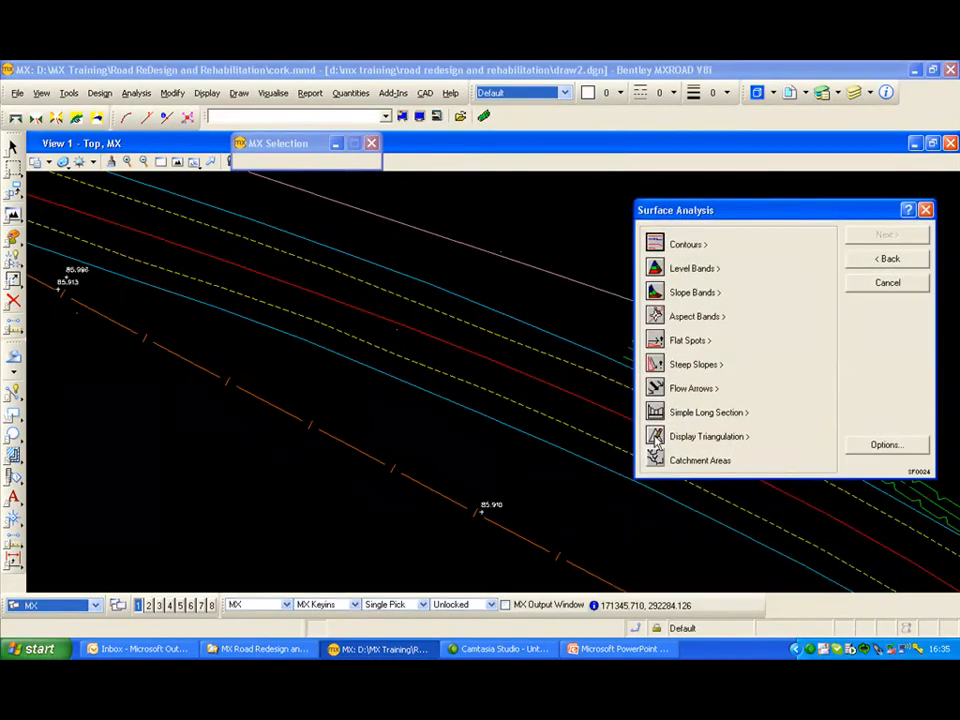
left_click(655, 437)
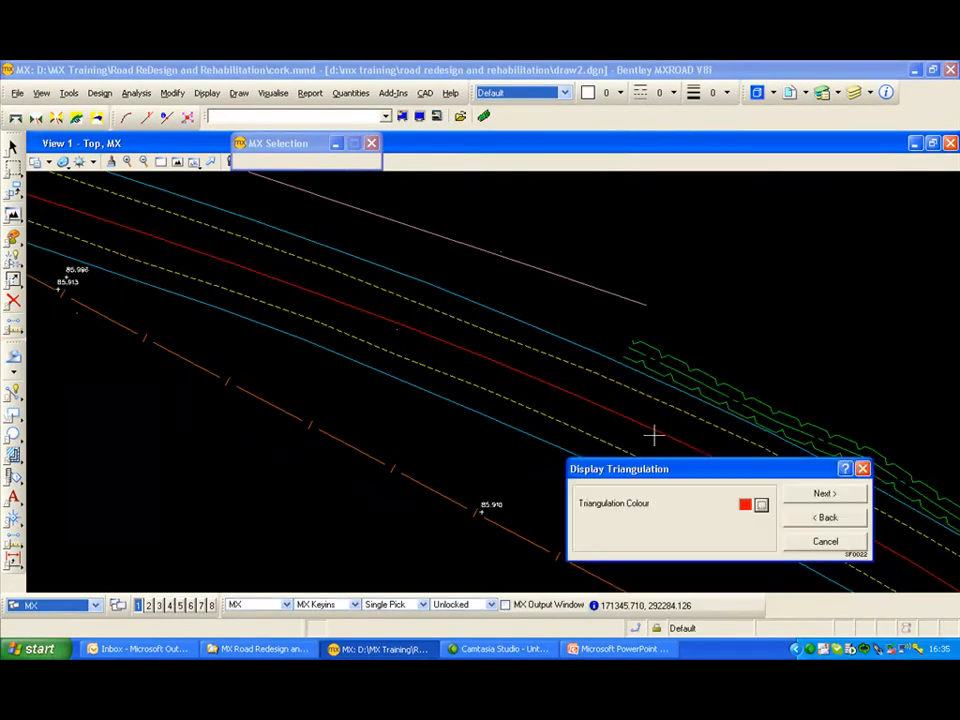
left_click(762, 505)
left_click(657, 464)
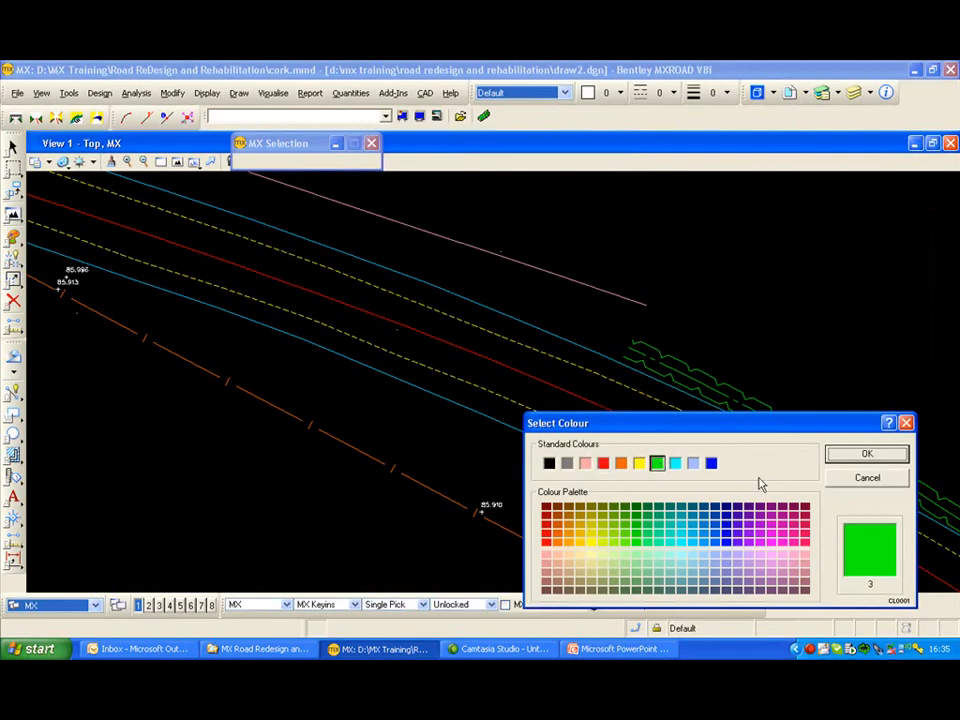
left_click(845, 454)
left_click(827, 494)
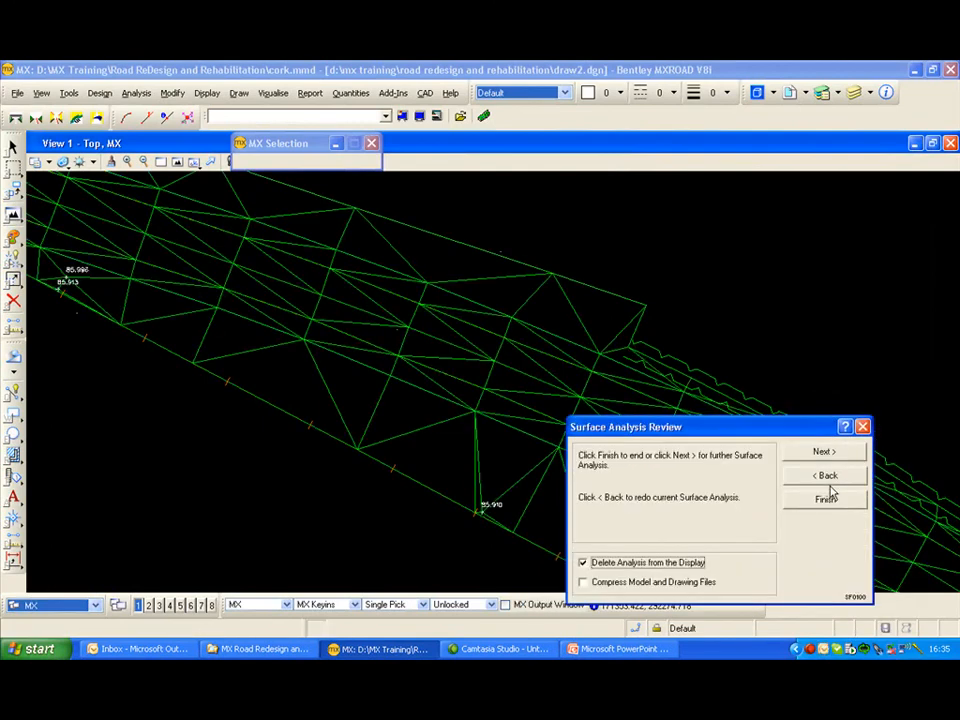
Review the green triangulation along the road and around the junction, delete it from the display and finish the surface analysis.
middle_click_drag(380, 333, 486, 379)
scroll(486, 379, "down", 2)
middle_click_drag(280, 285, 506, 380)
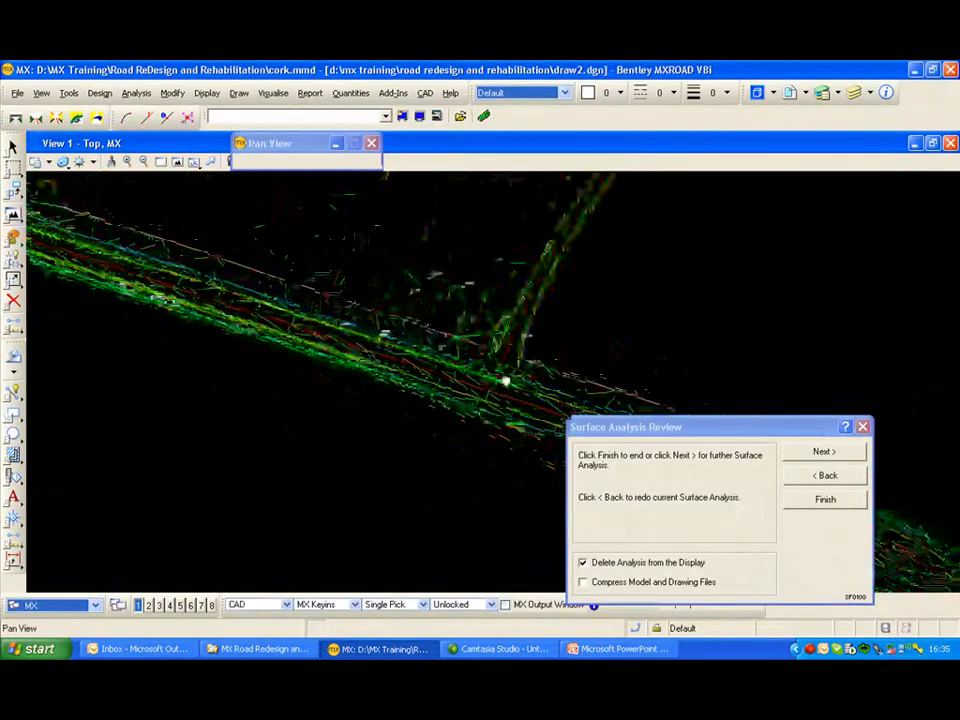
middle_click_drag(257, 292, 508, 371)
mouse_move(218, 278)
middle_mouse_down()
mouse_move(364, 339)
mouse_move(489, 362)
mouse_move(231, 281)
mouse_move(443, 386)
mouse_move(208, 272)
mouse_move(222, 277)
middle_mouse_up()
middle_click_drag(415, 364, 169, 247)
middle_click_drag(398, 307, 189, 253)
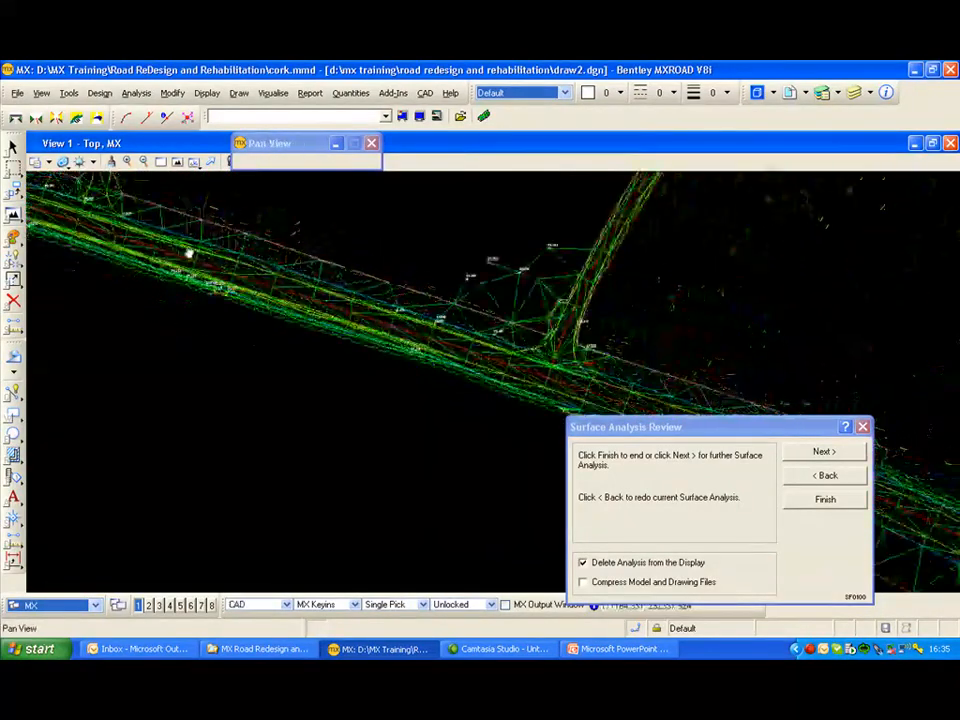
left_click(826, 500)
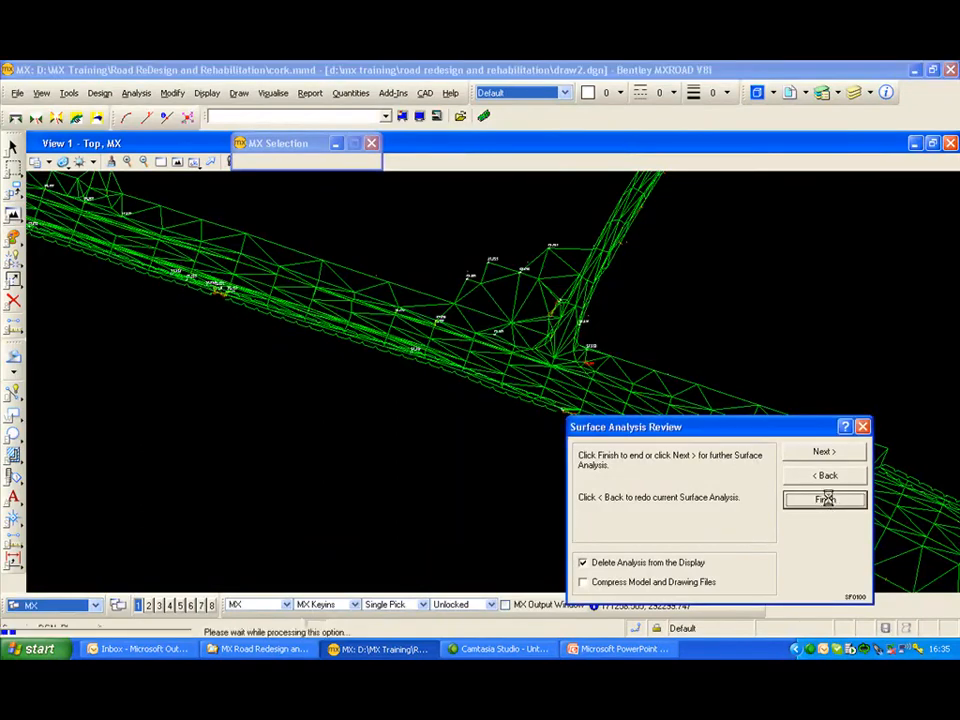
Rename the temporary triangles model as ROAD SURVEY TRIANGLES.
left_click_drag(760, 440, 668, 296)
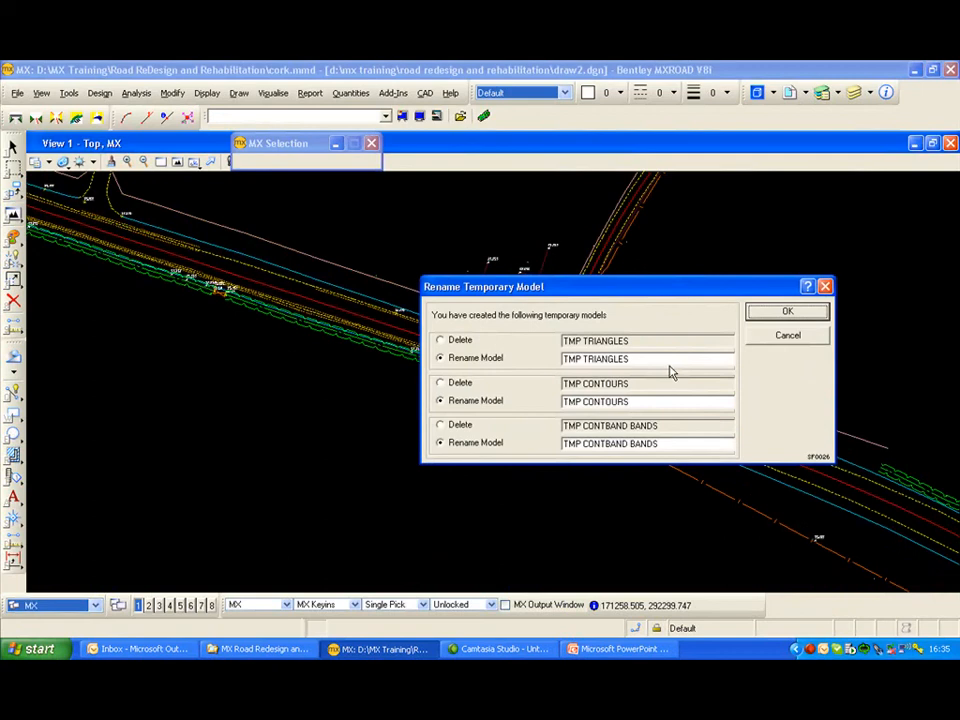
mouse_move(563, 358)
left_mouse_down()
mouse_move(630, 358)
mouse_move(581, 360)
left_mouse_up()
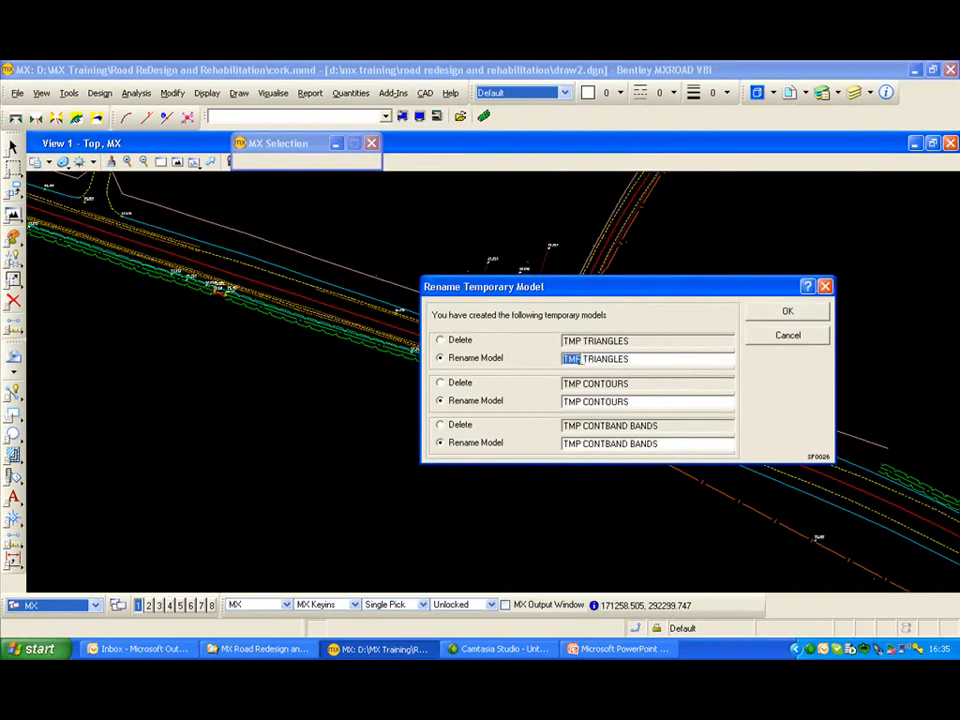
type("ROAD")
type("SURVE")
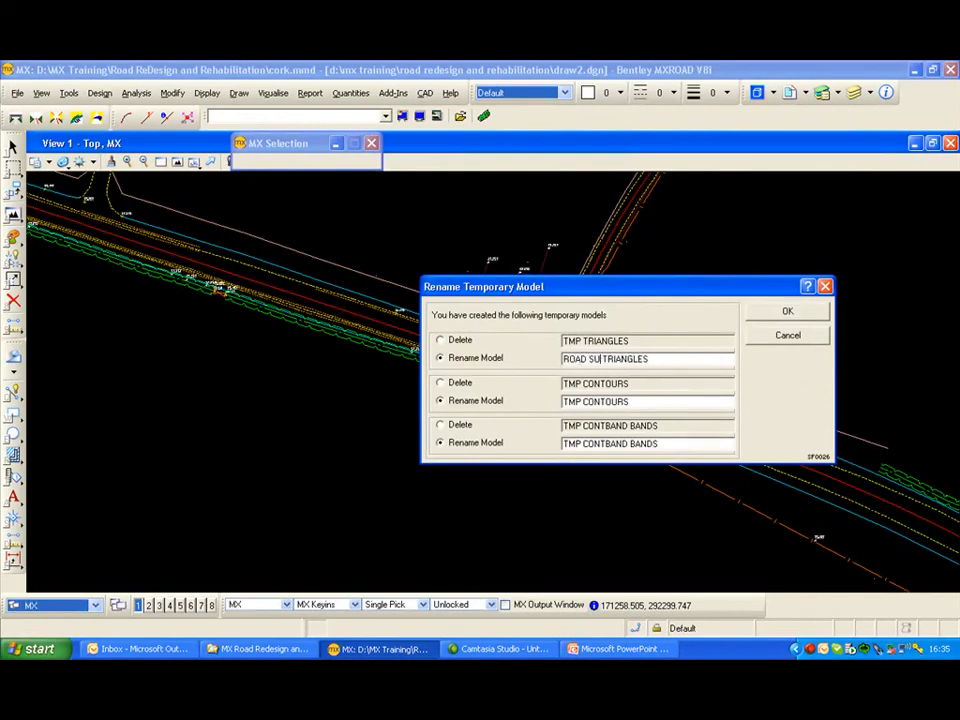
type("Y")
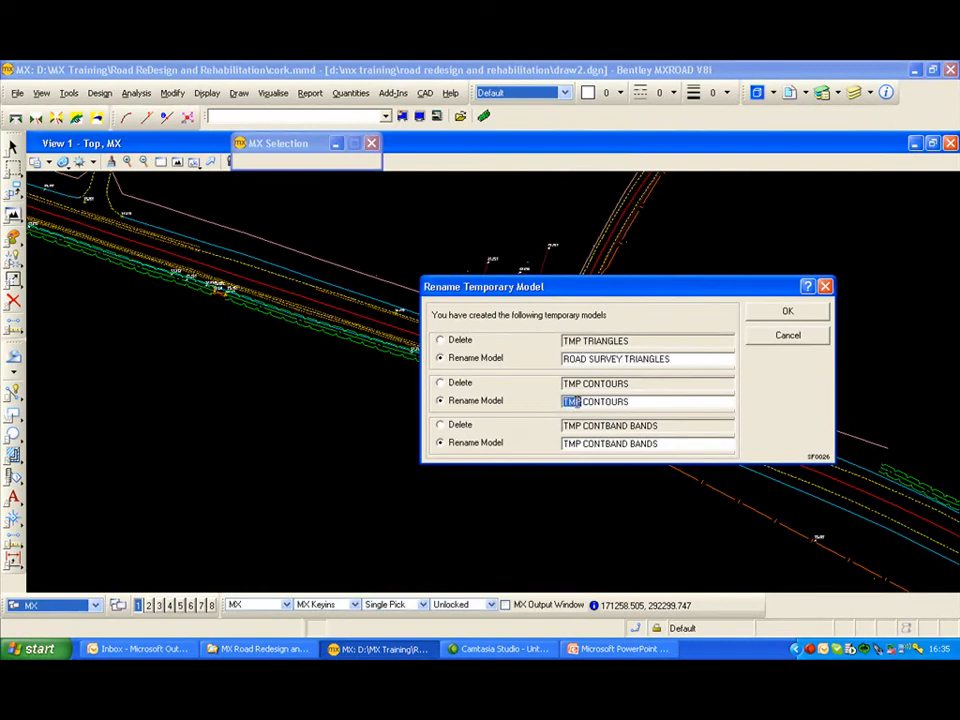
Rename the temporary contours model as ROAD SURVEY CONTOURS and delete the temporary TMP CONTBAND BANDS model.
type("ROAD SURVEY")
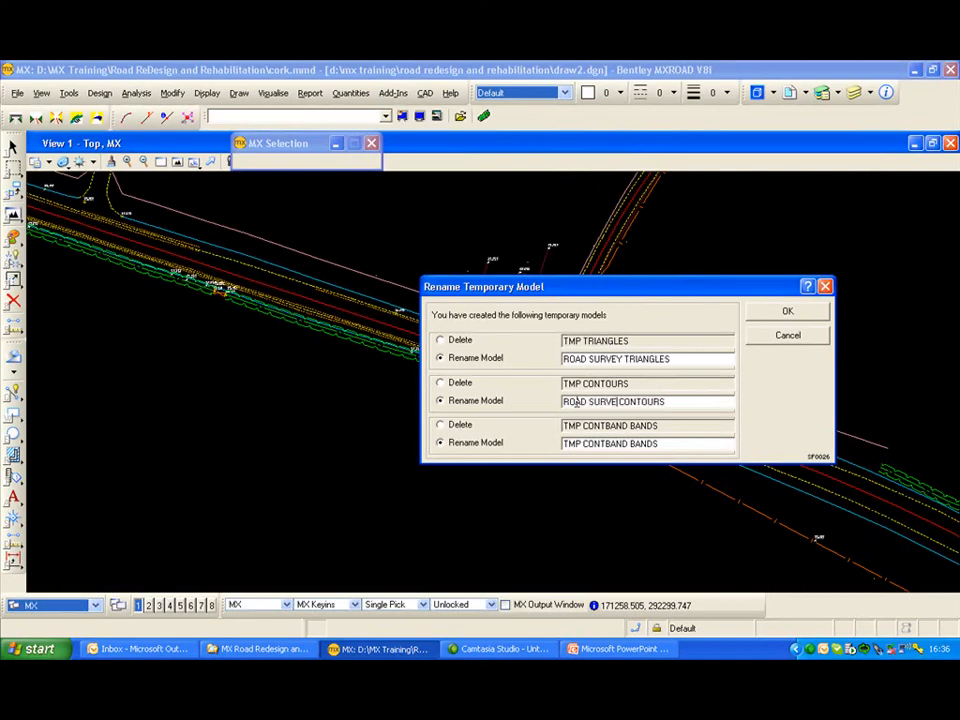
left_click(456, 424)
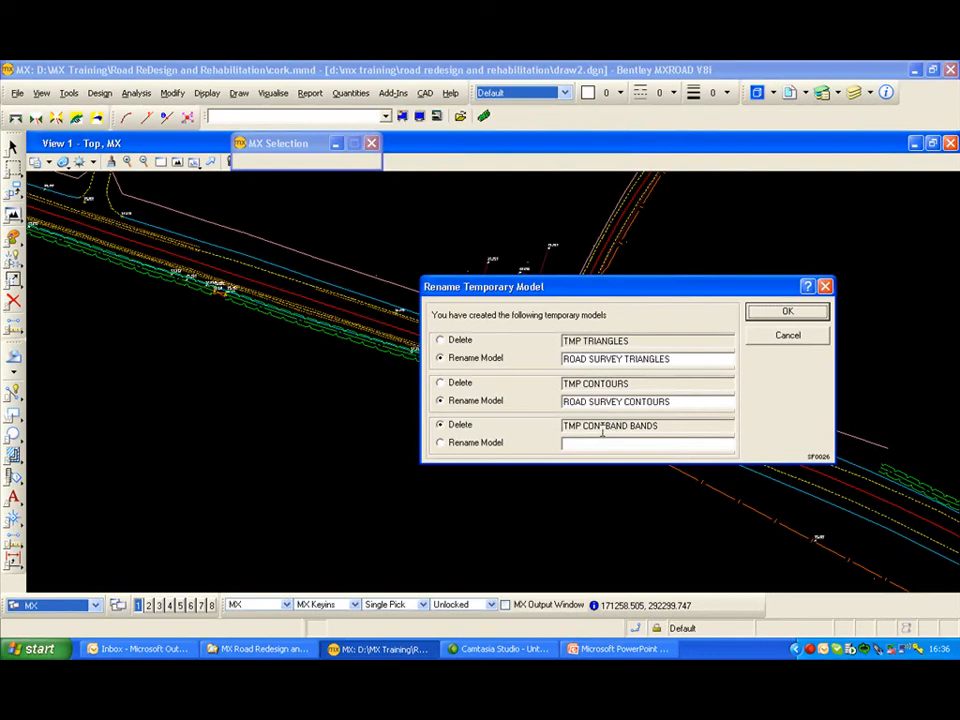
left_click(779, 314)
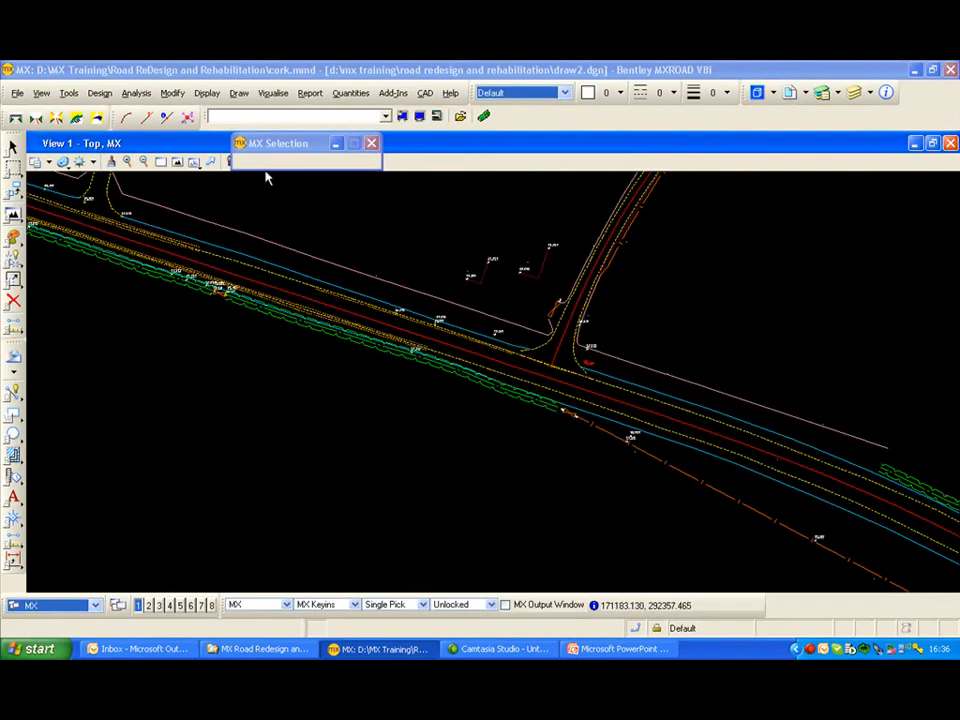
Check which models are available for plan display with a style set, and cancel without displaying any of them.
left_click(205, 93)
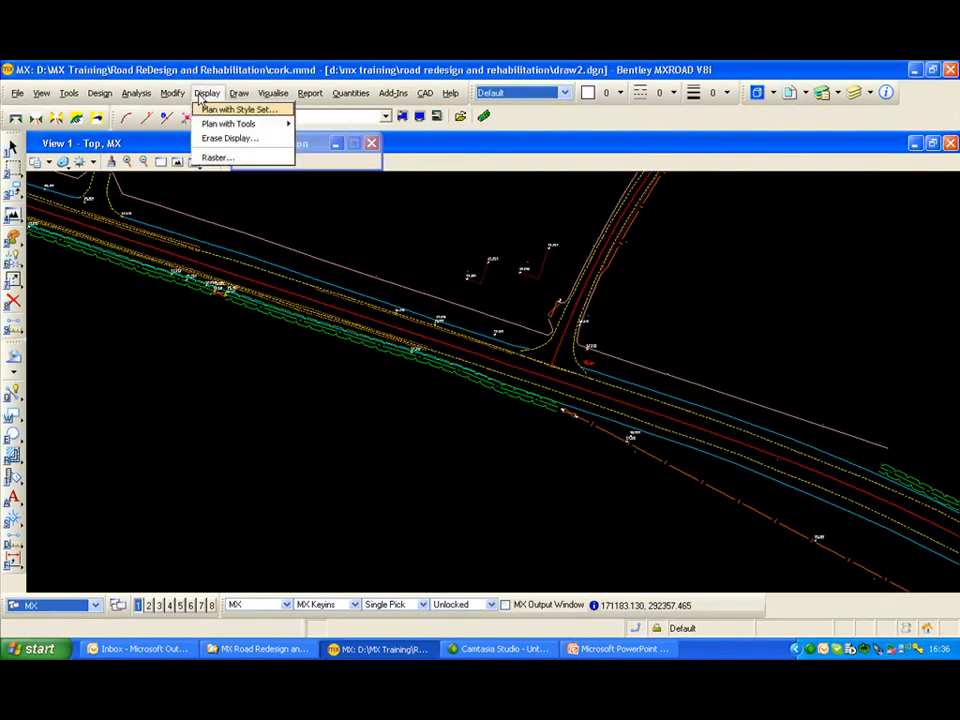
left_click(220, 110)
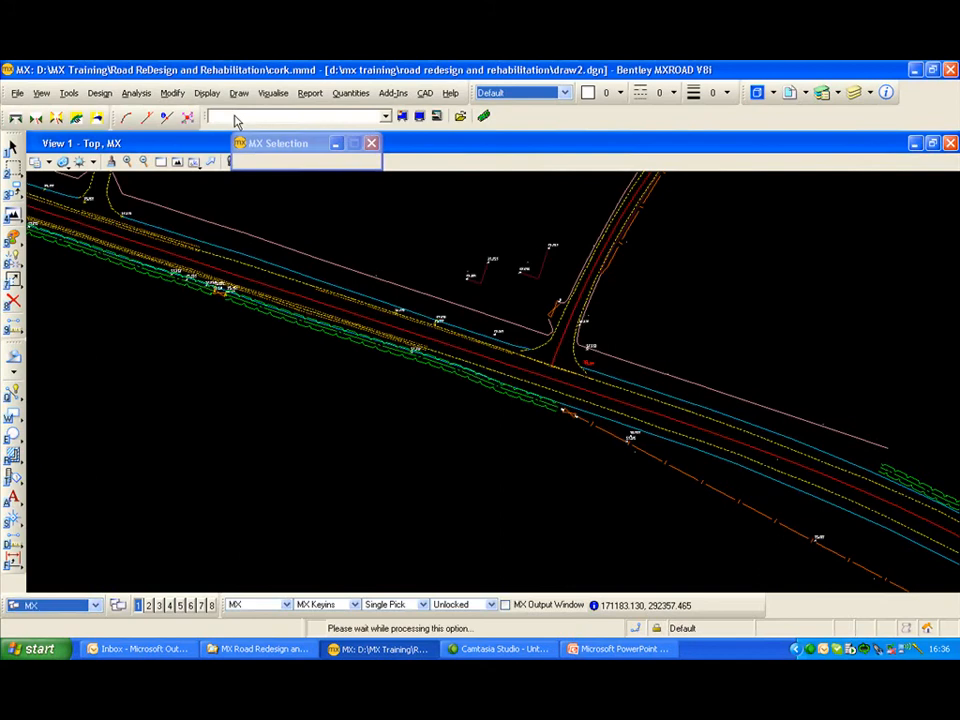
left_click_drag(715, 408, 653, 283)
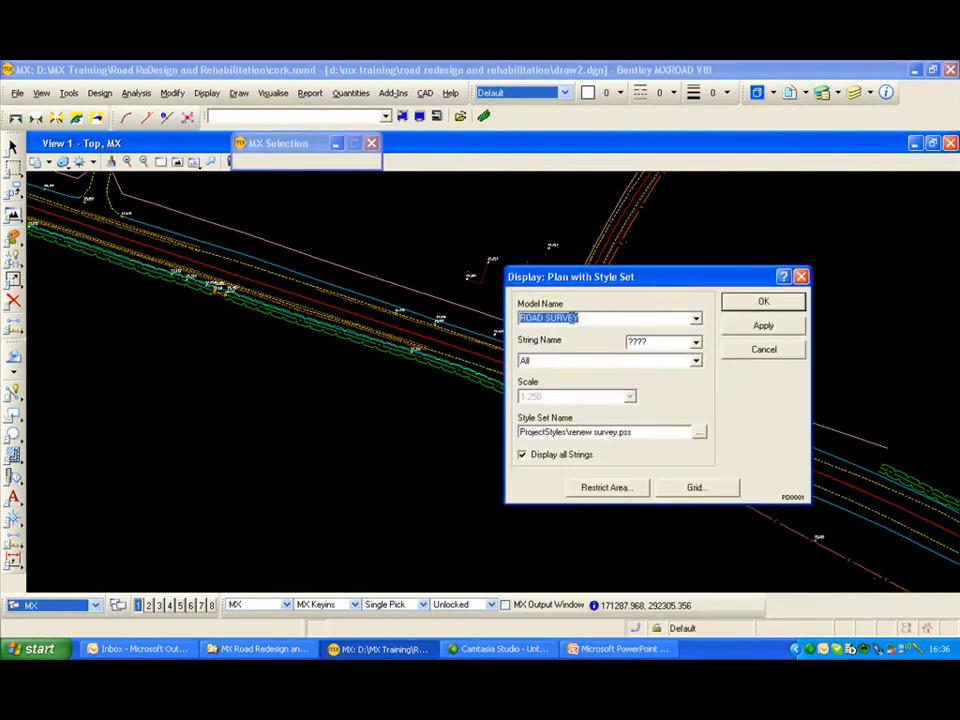
left_click(697, 322)
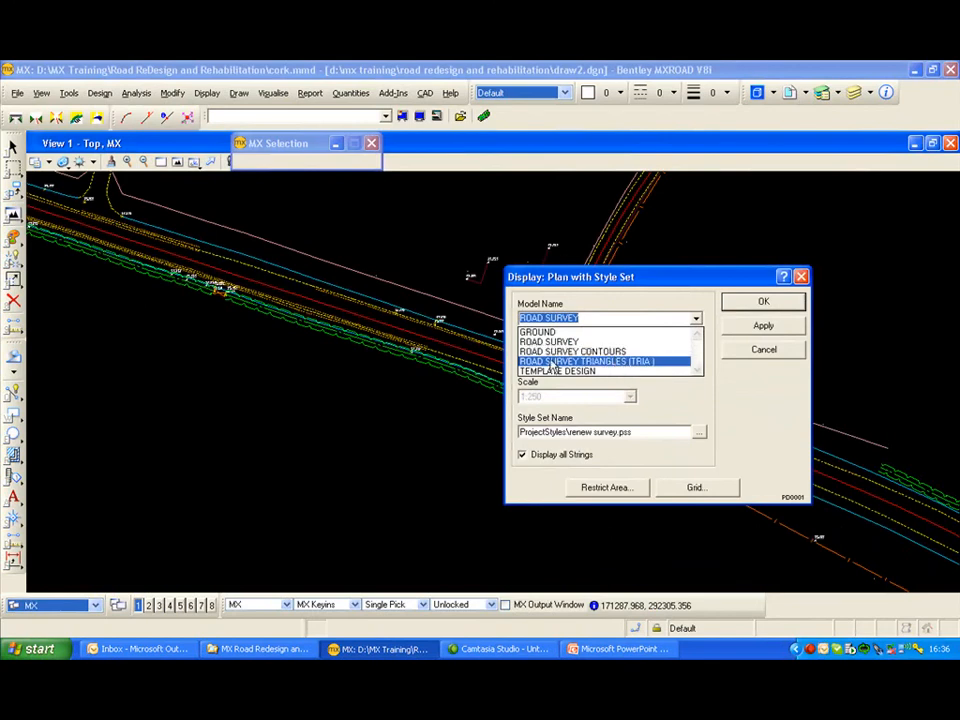
left_click(763, 354)
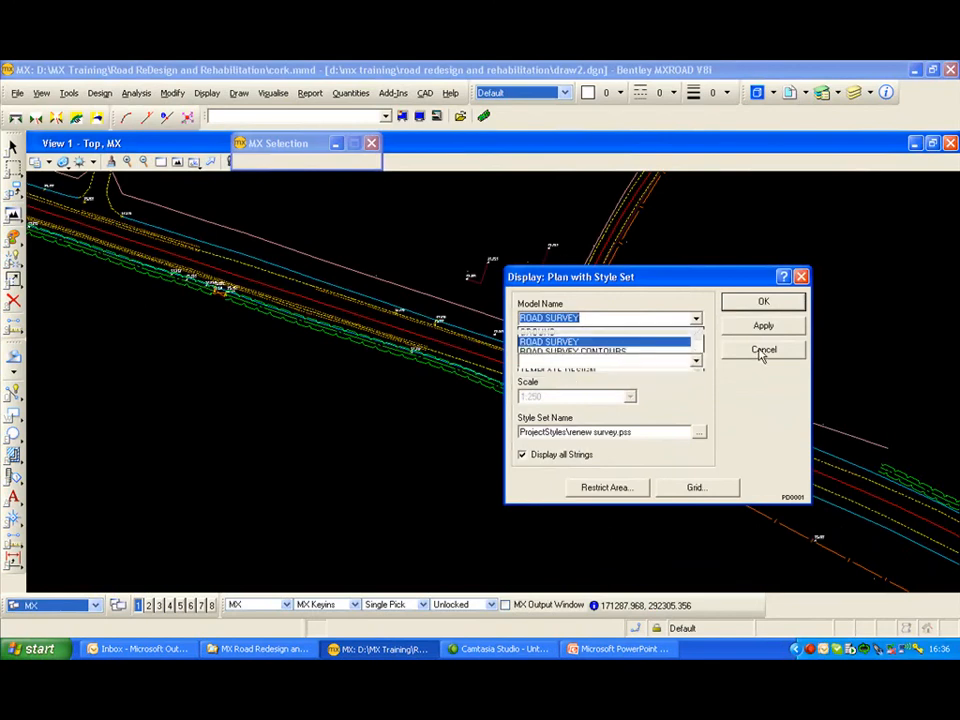
left_click(762, 352)
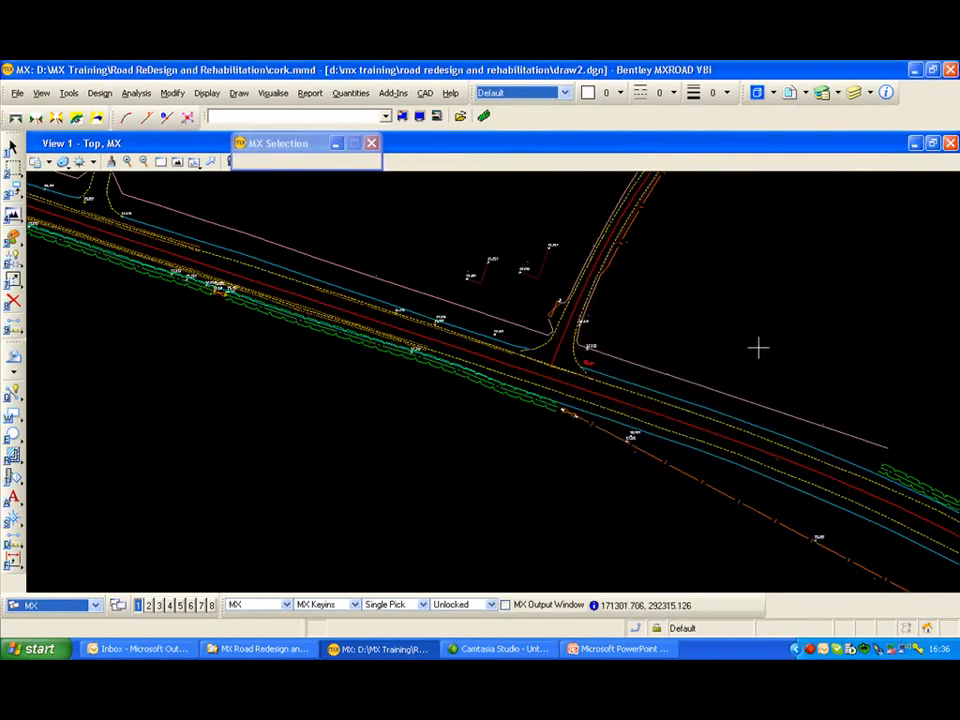